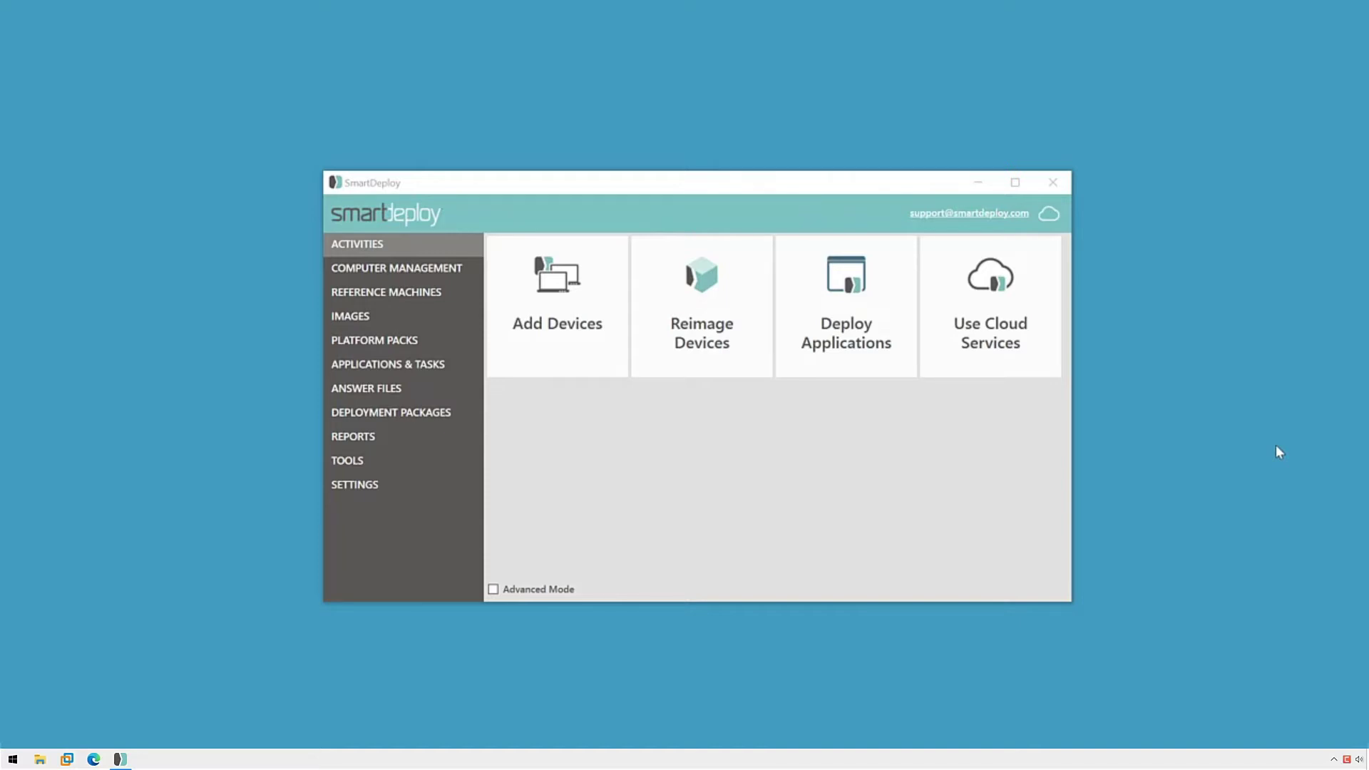
# Step: Start the Answer File Wizard via Activities, Reimage Devices, then Create Answer File
pyautogui.click(606, 450)
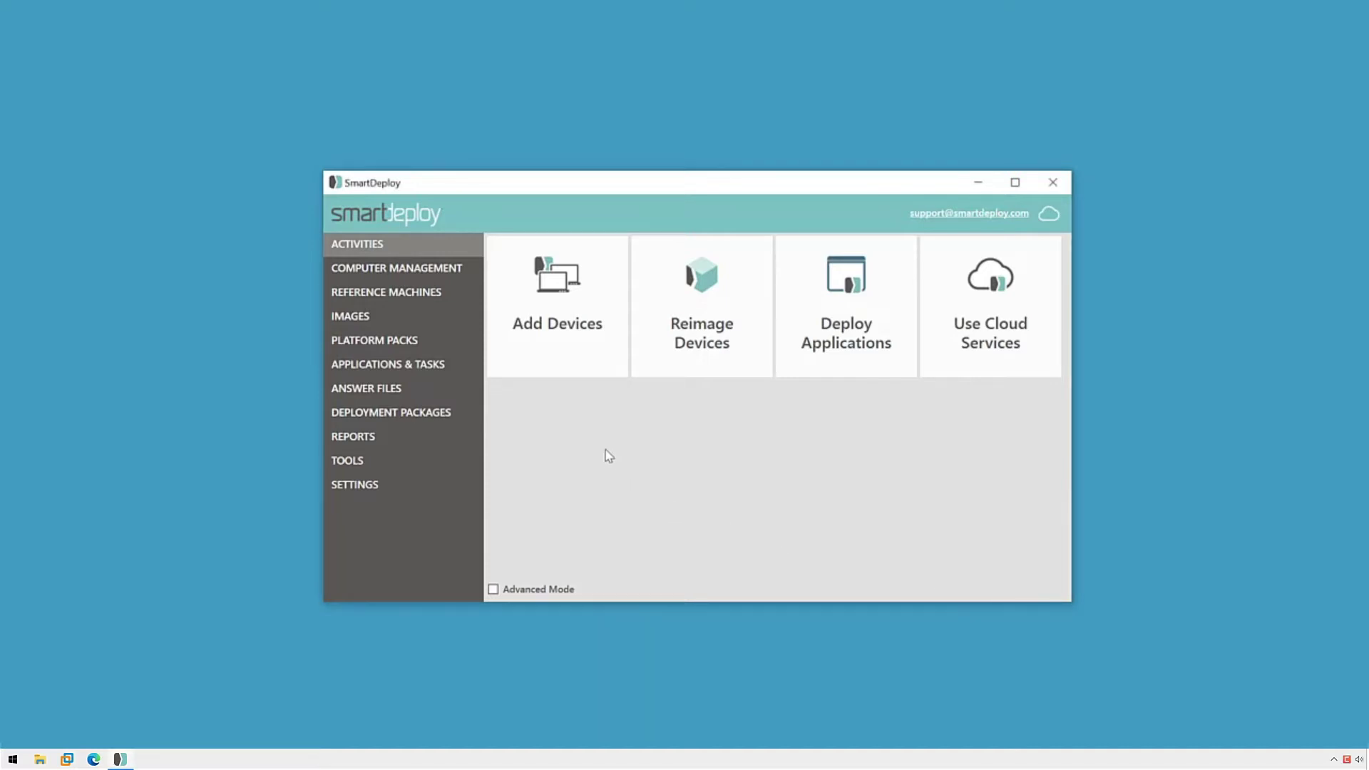
pyautogui.click(399, 245)
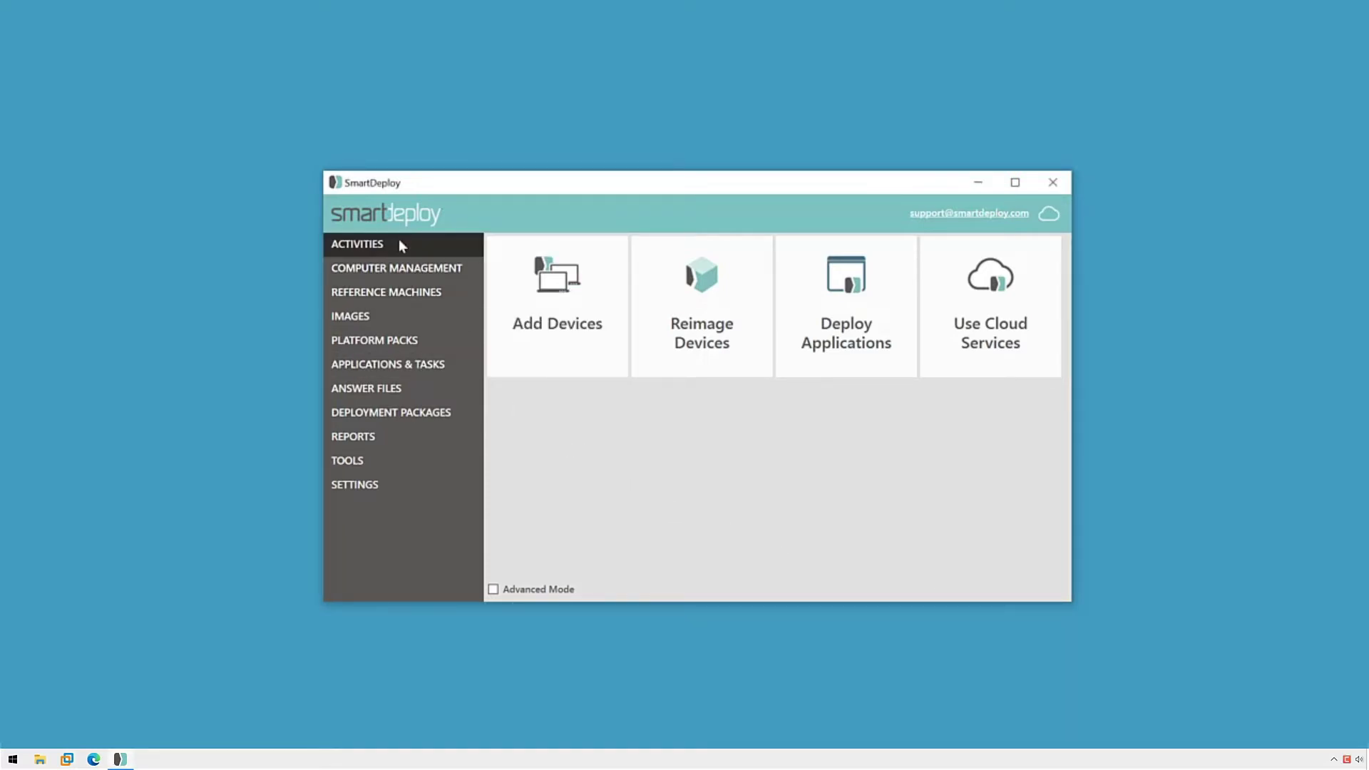
pyautogui.click(757, 251)
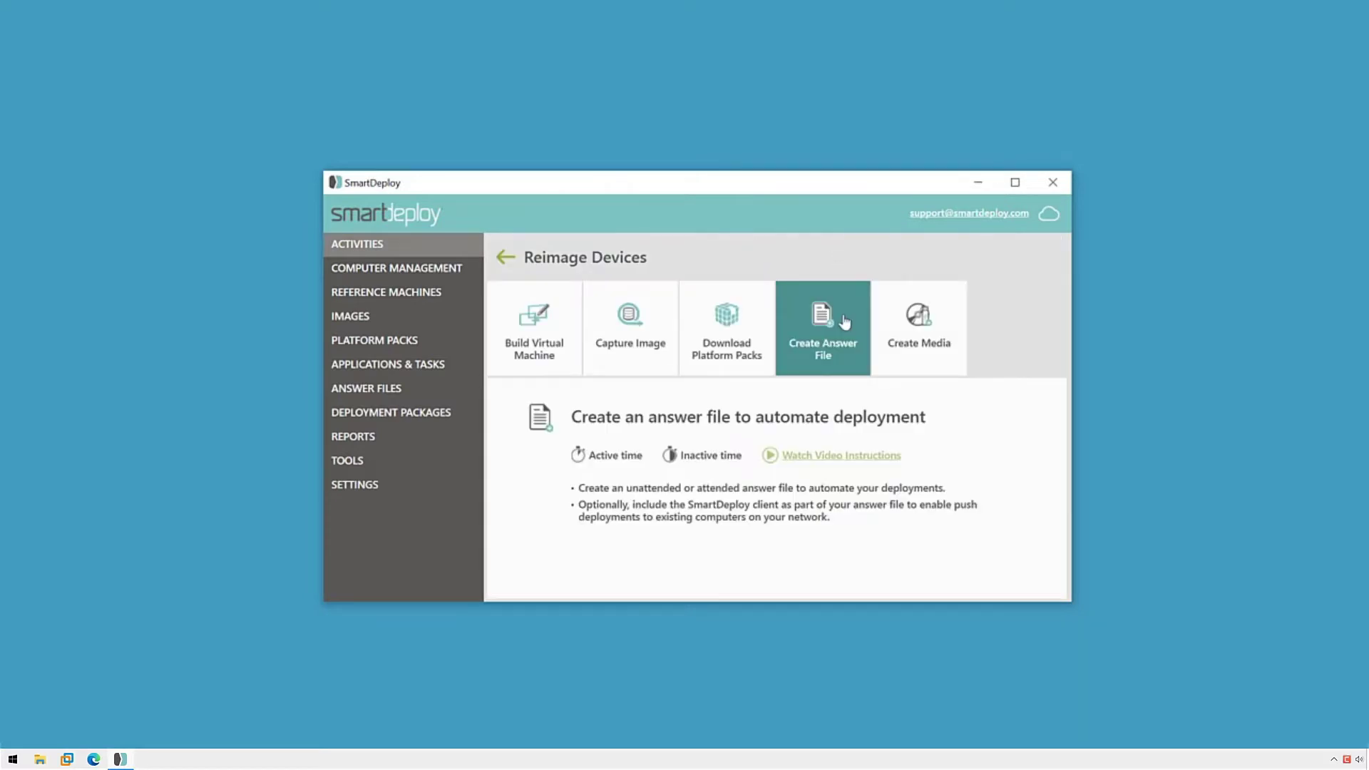
pyautogui.click(845, 320)
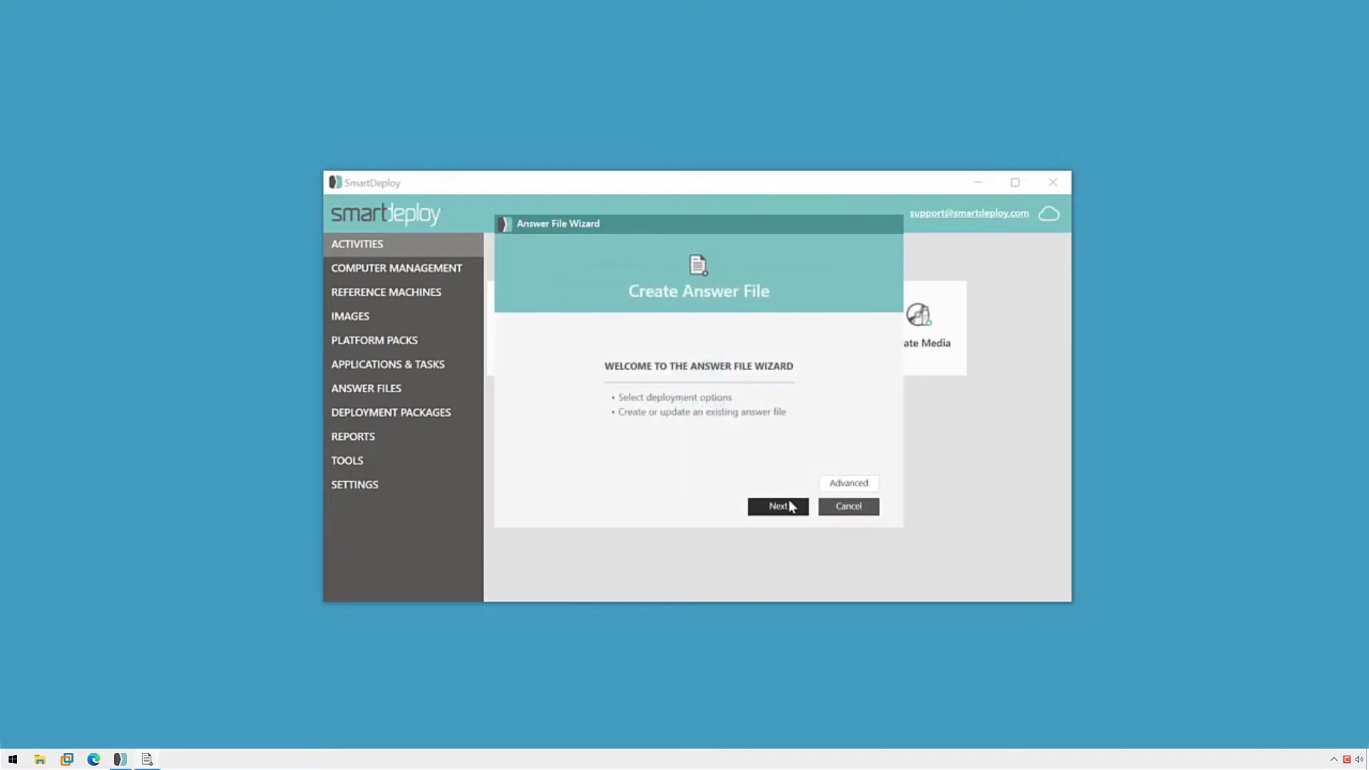
# Step: Open Advanced options and keep deployment automation on Unattended with its 30-second delay
pyautogui.click(833, 484)
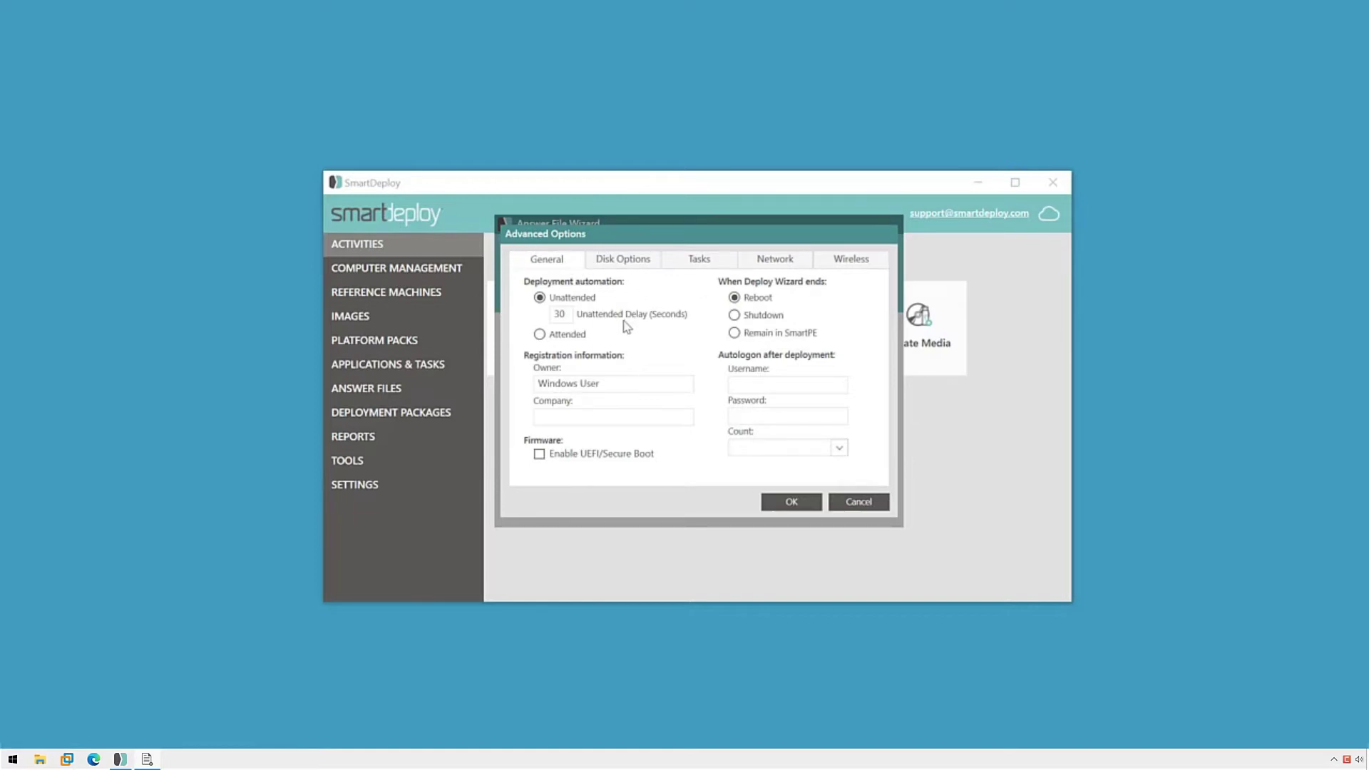
pyautogui.click(572, 335)
pyautogui.click(573, 299)
# Step: Look through the Disk Options, Tasks, Network and Wireless tabs, discarding a started new task
pyautogui.click(622, 265)
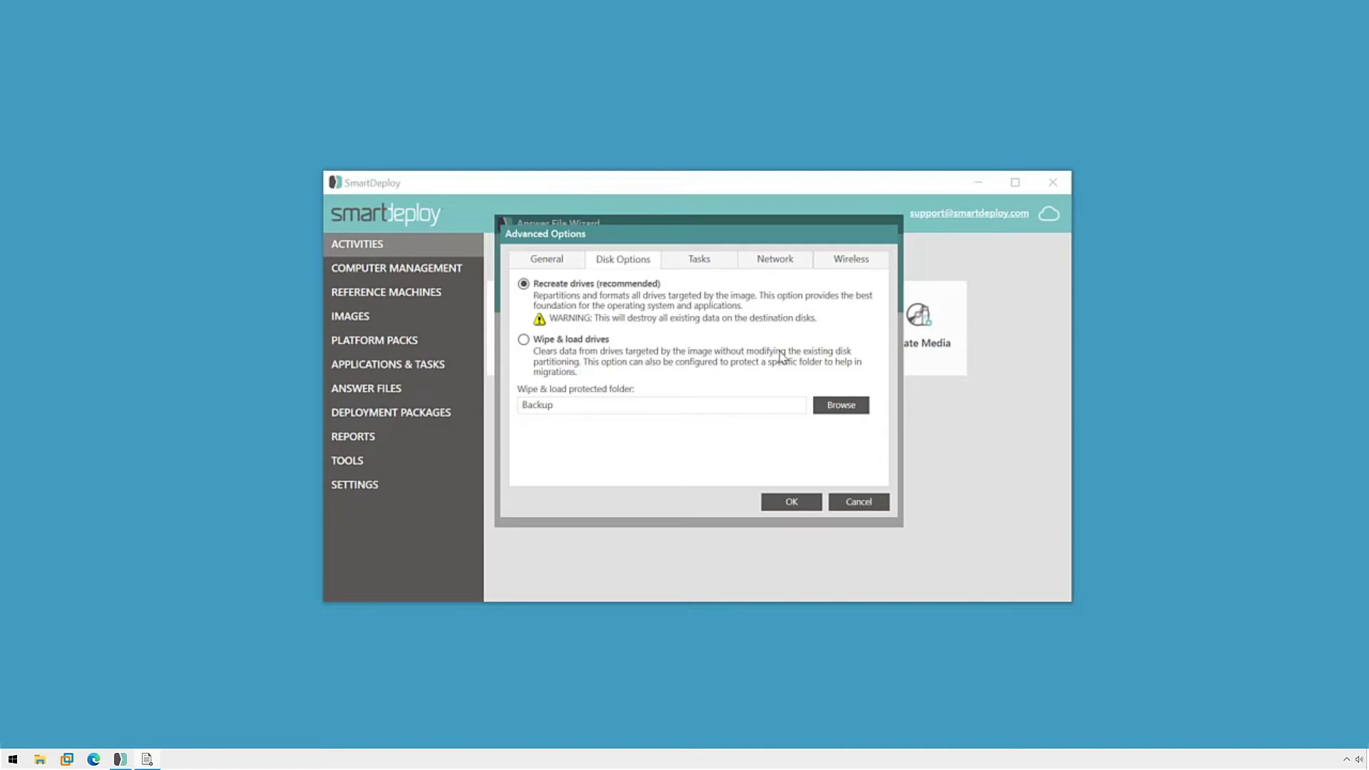
pyautogui.click(695, 265)
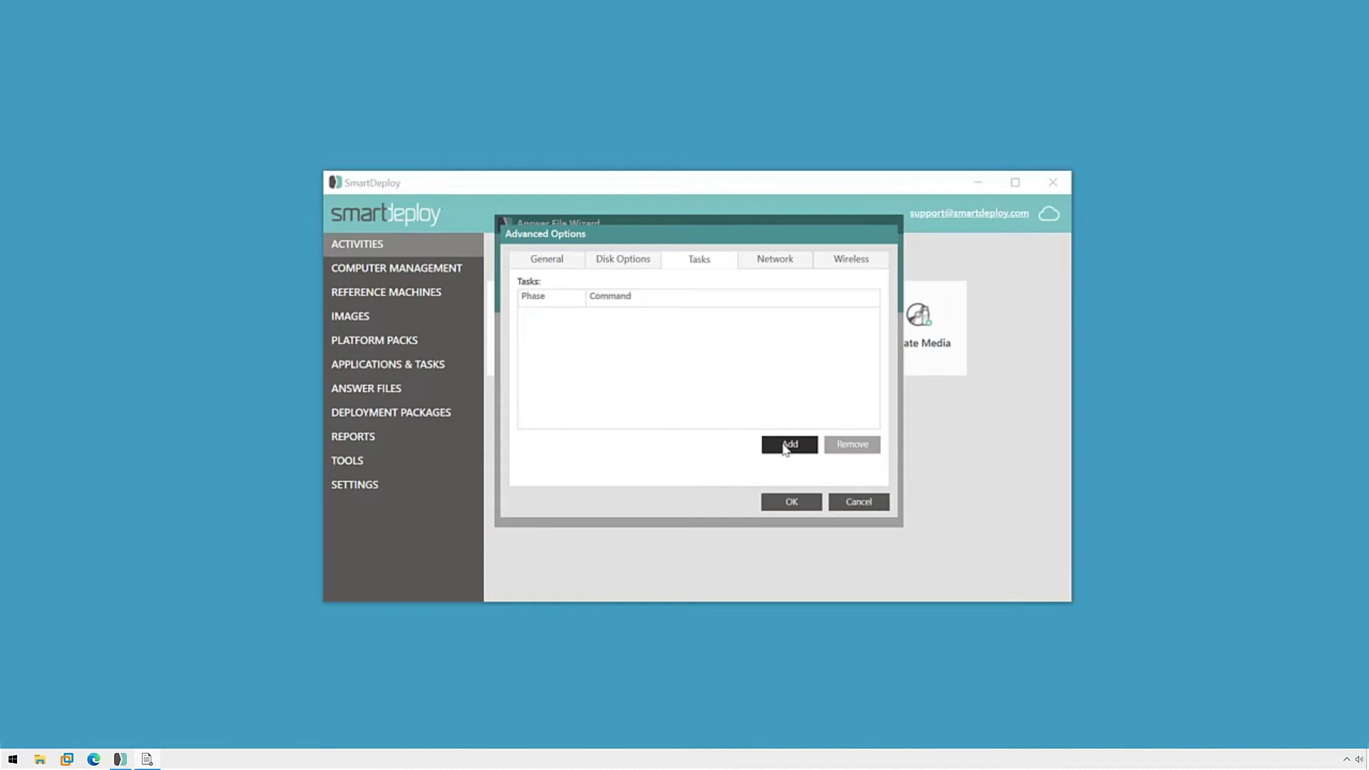
pyautogui.click(787, 443)
pyautogui.click(677, 357)
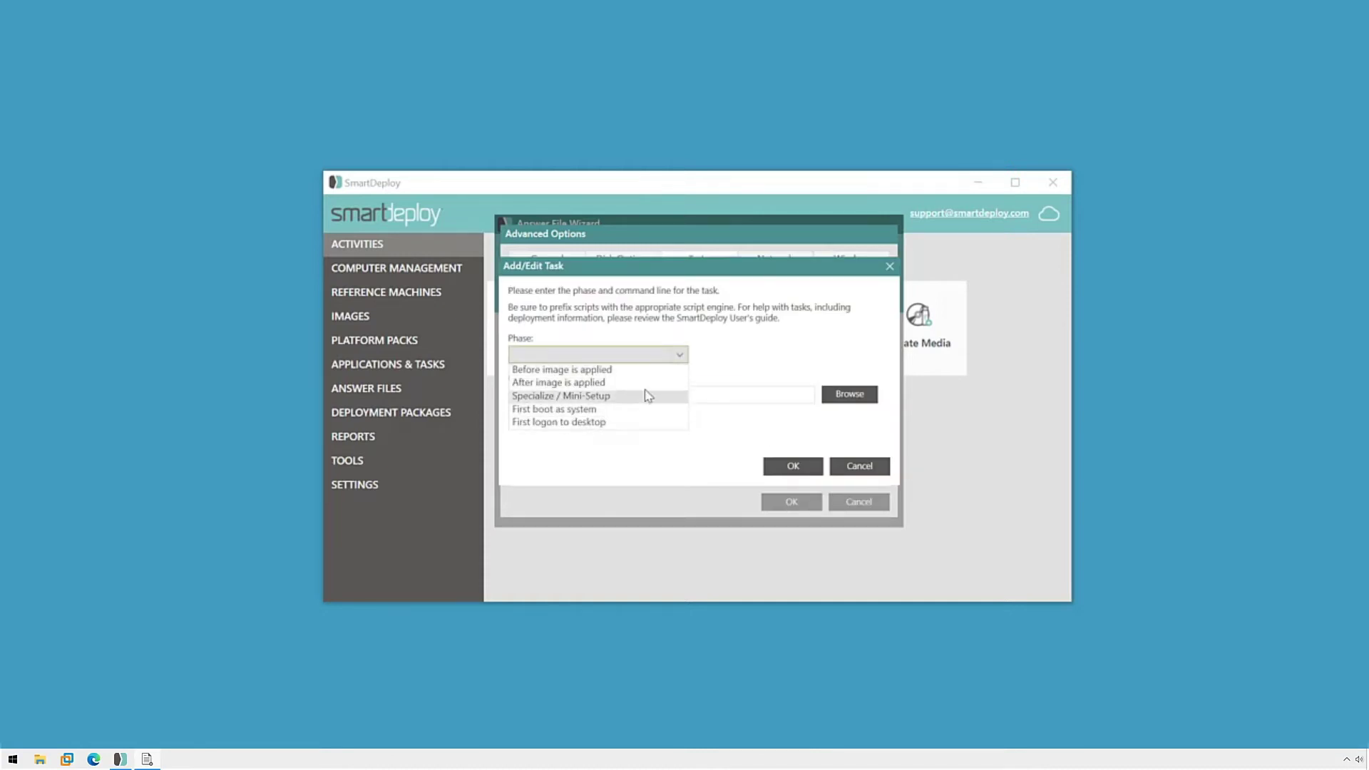
pyautogui.click(787, 371)
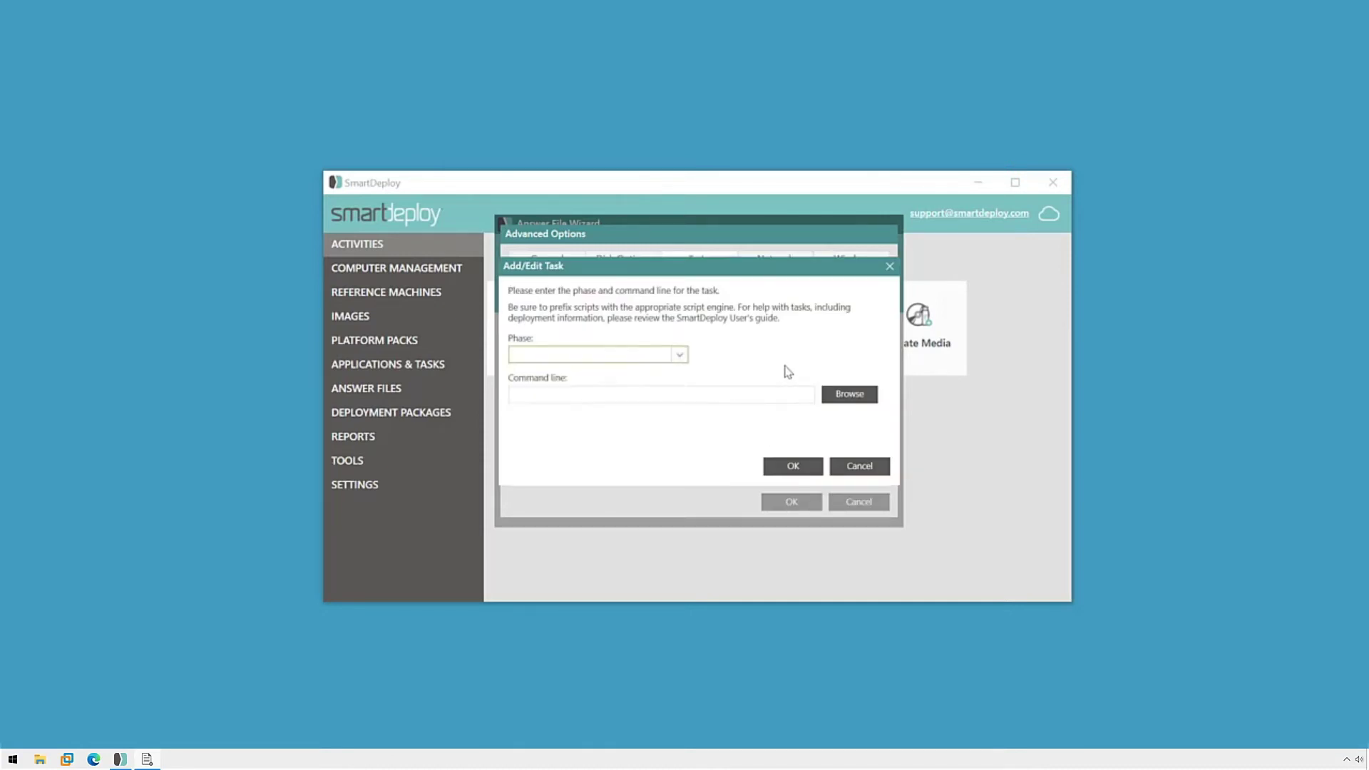
pyautogui.click(861, 466)
pyautogui.click(779, 269)
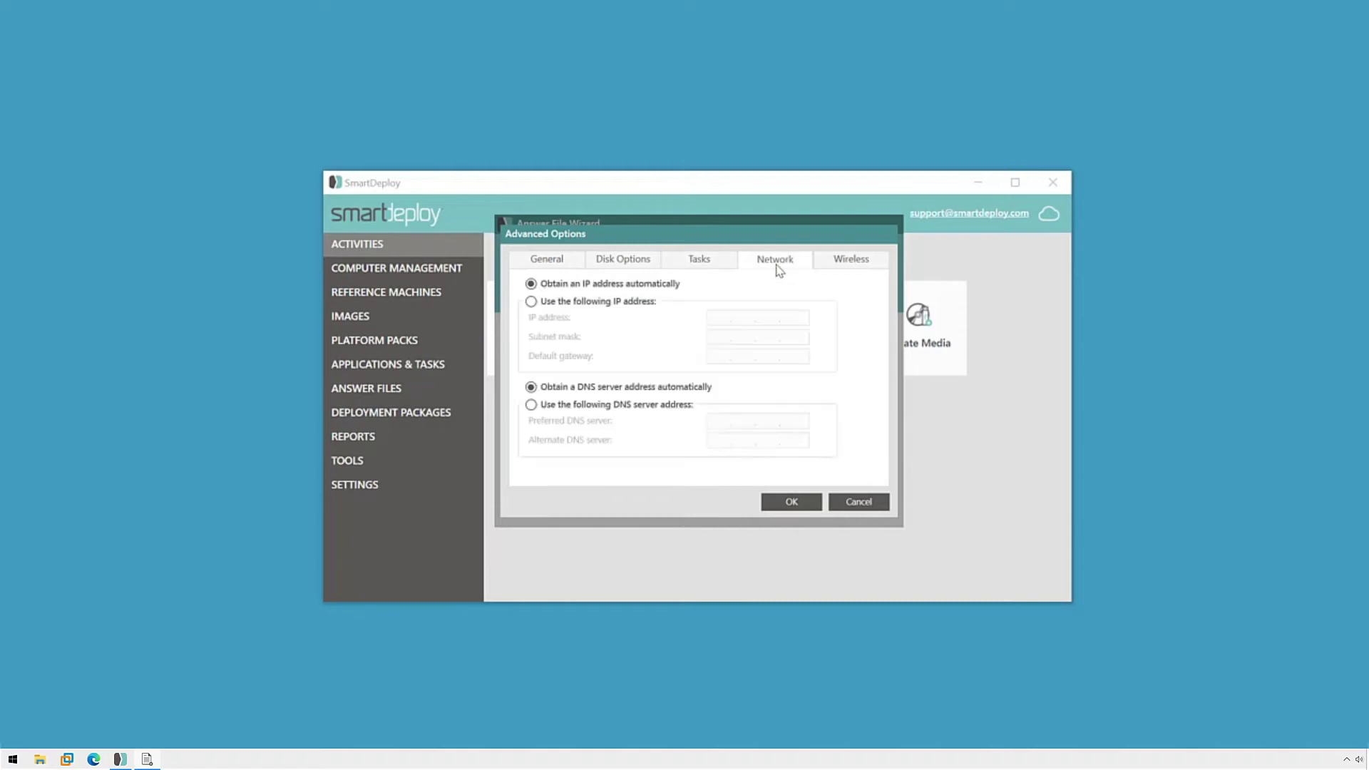
pyautogui.click(842, 259)
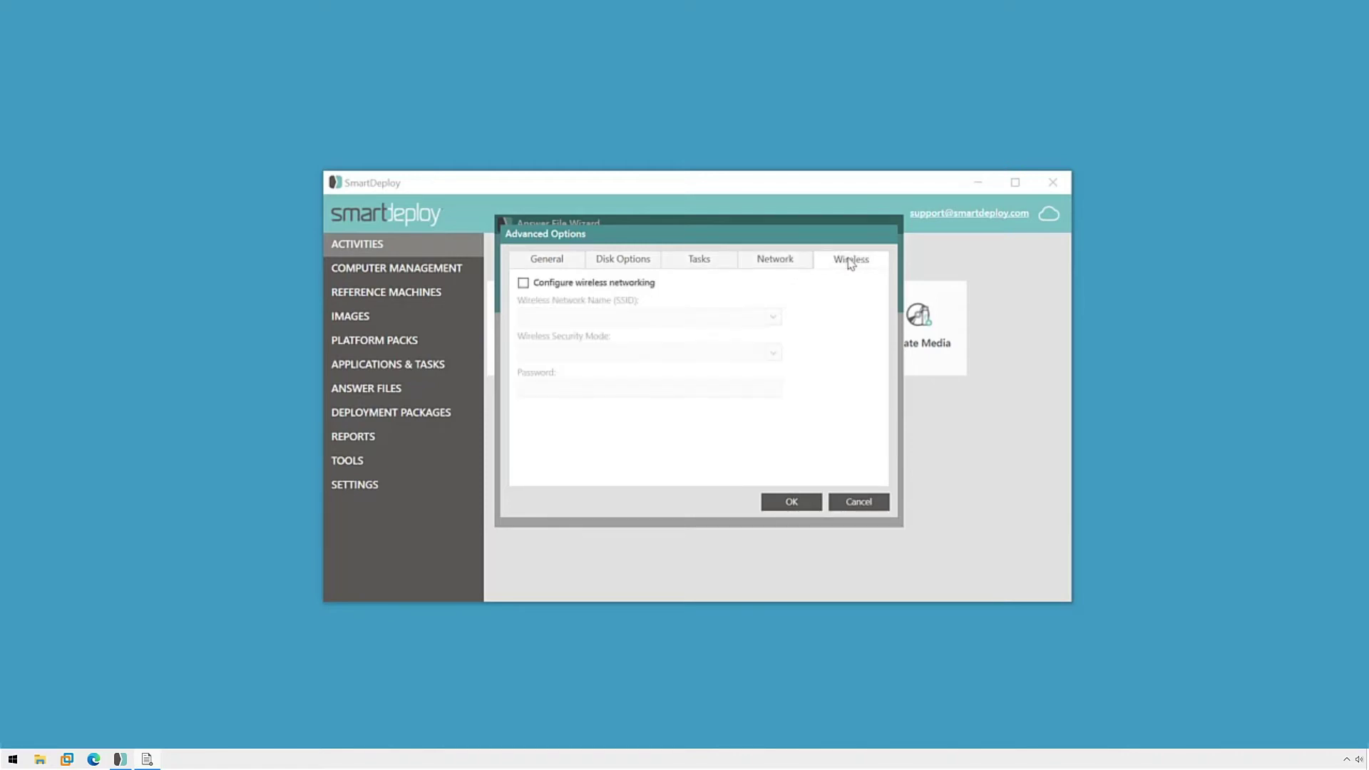
# Step: Cancel Advanced Options and move past the welcome page to the image source choice
pyautogui.click(860, 503)
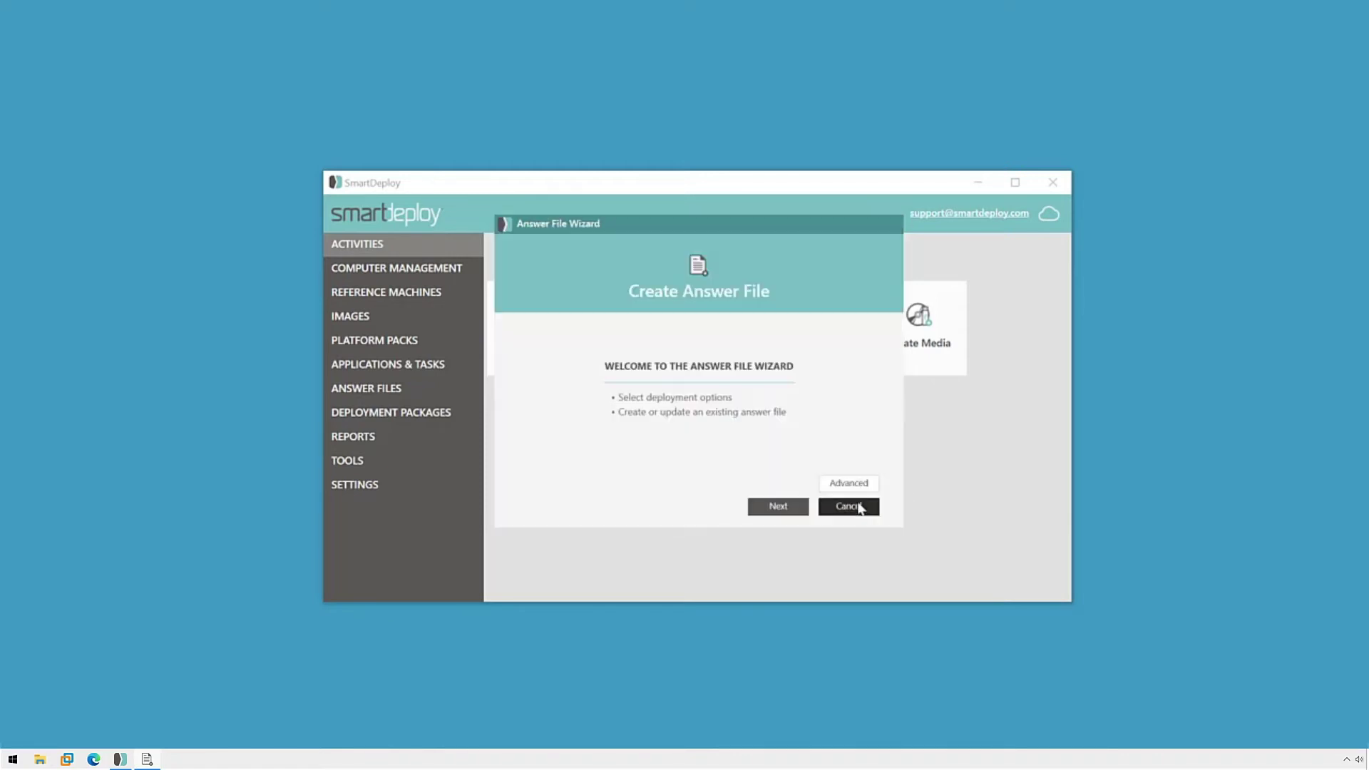
pyautogui.click(777, 507)
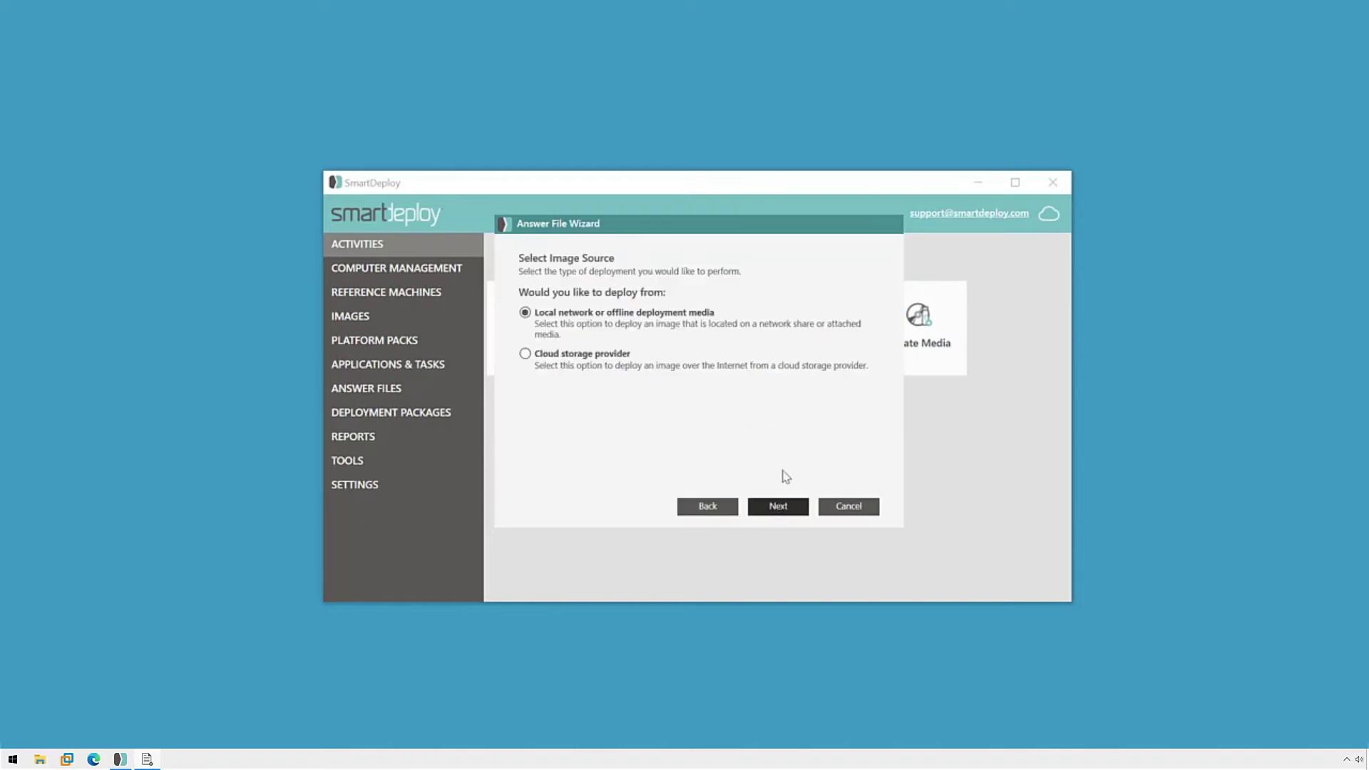
# Step: Keep local network or offline media as source and enter the domain username and password
pyautogui.click(765, 506)
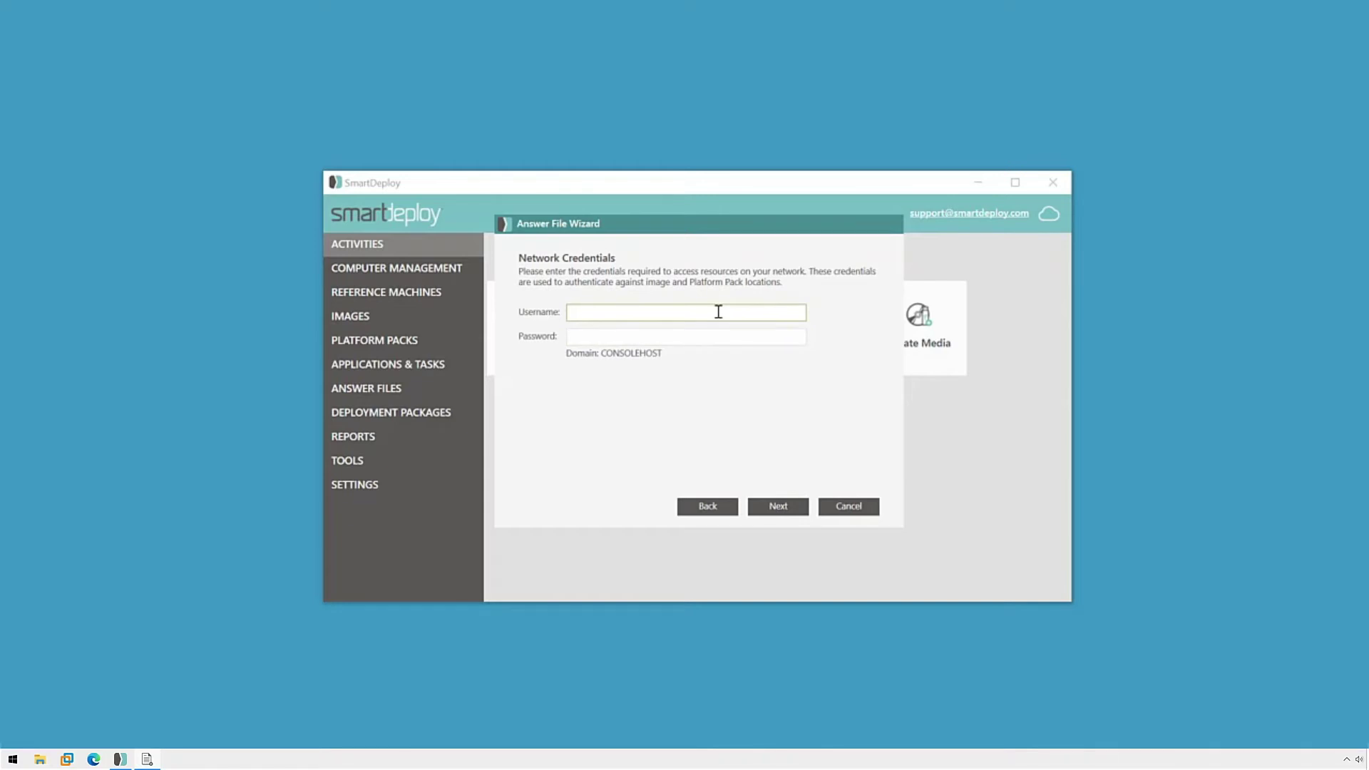
pyautogui.write('consolehost\\smartdeploy')
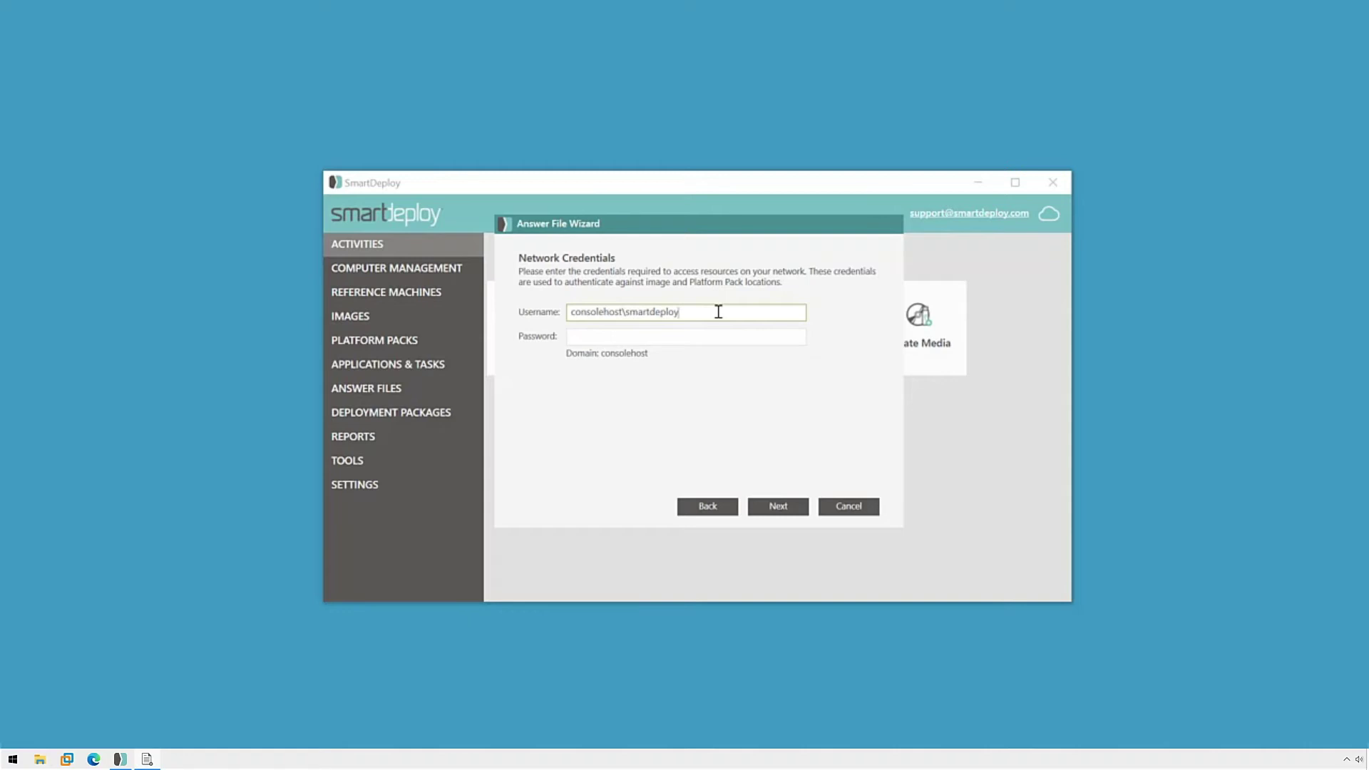
pyautogui.press('Tab')
pyautogui.hotkey('ctrl', 'v')
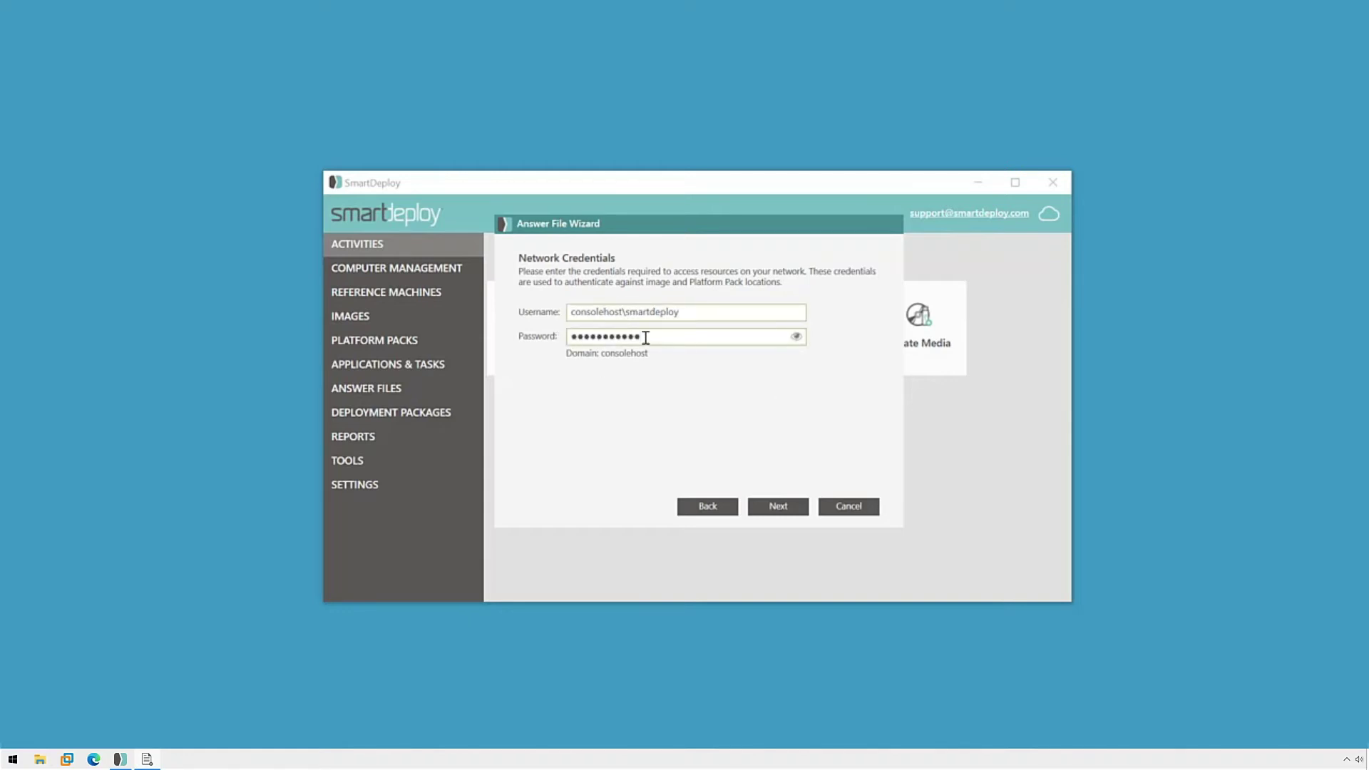
pyautogui.click(804, 510)
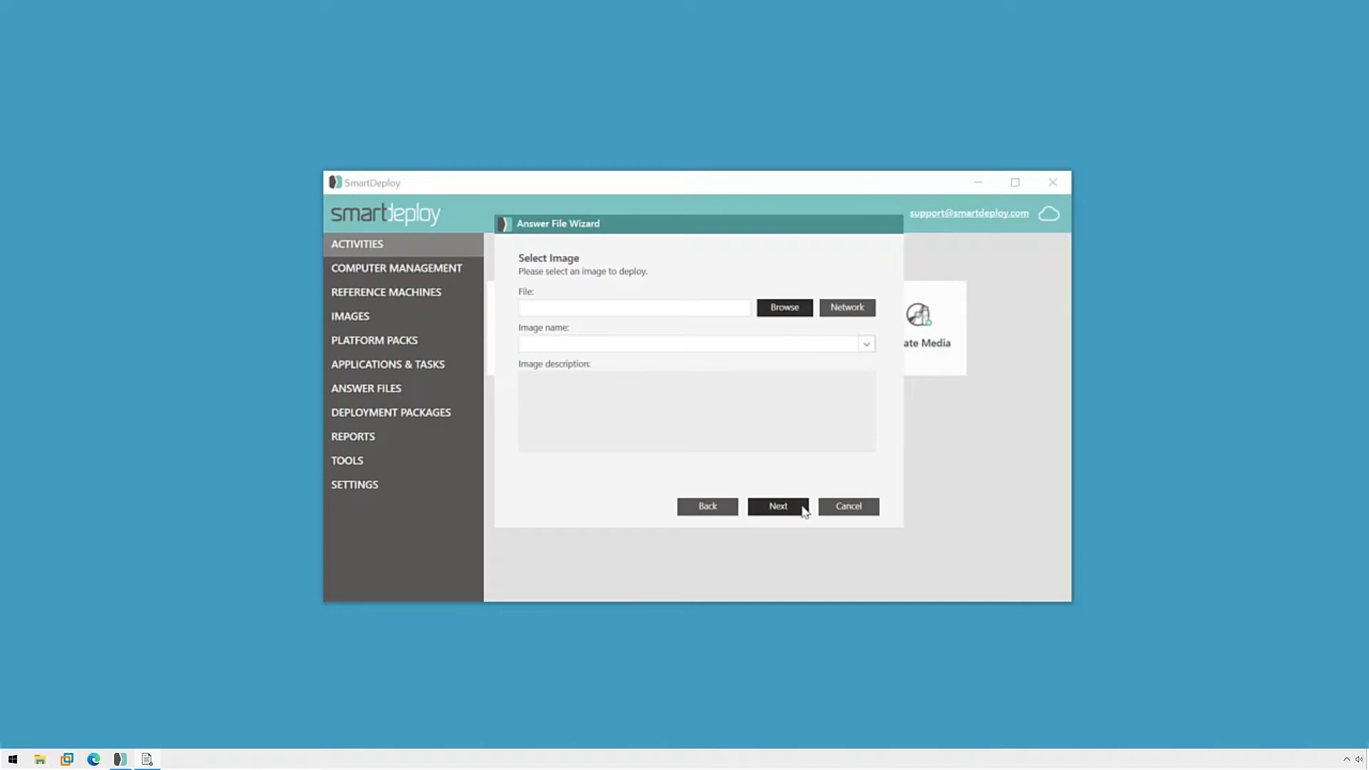
# Step: Select Ref VM Win 10.wim from \\CONSOLEHOST\Images with image name Win 10 v1909 - Base
pyautogui.click(764, 312)
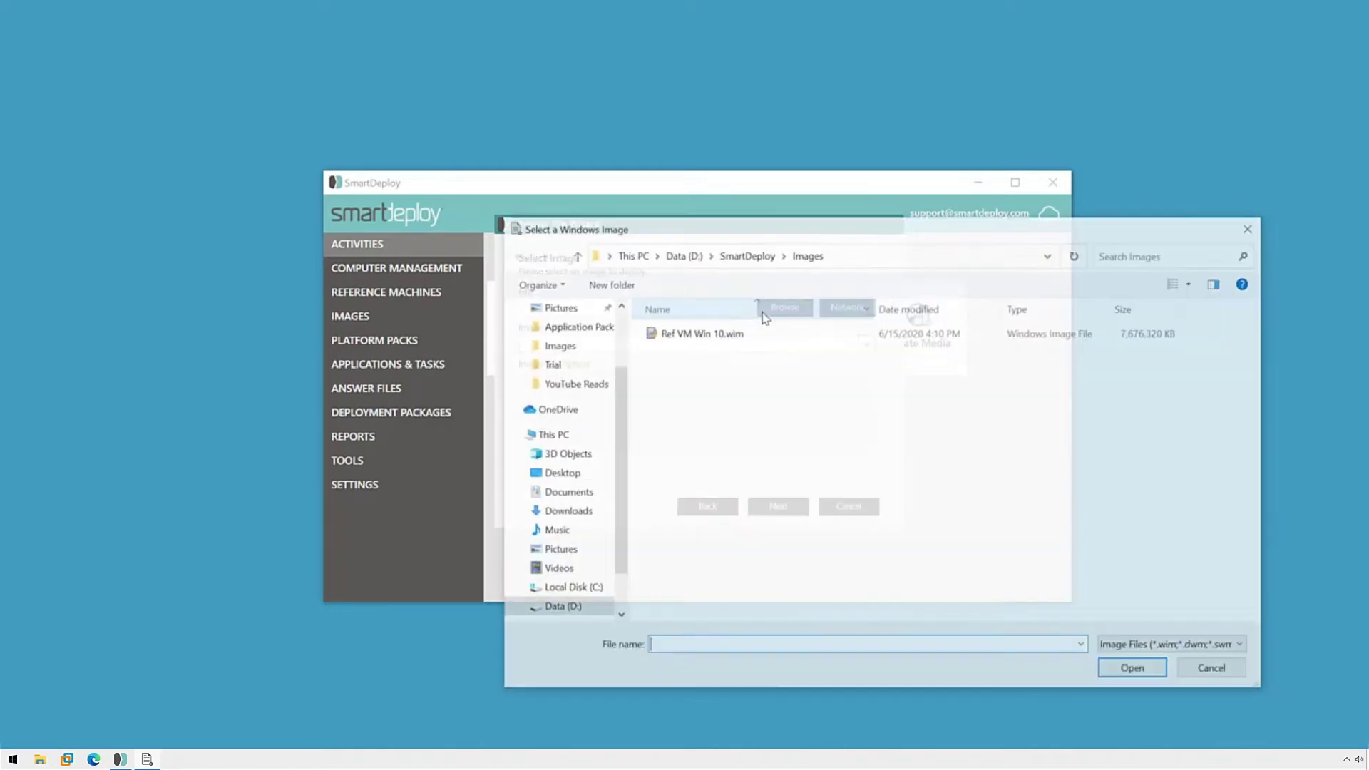
pyautogui.click(703, 334)
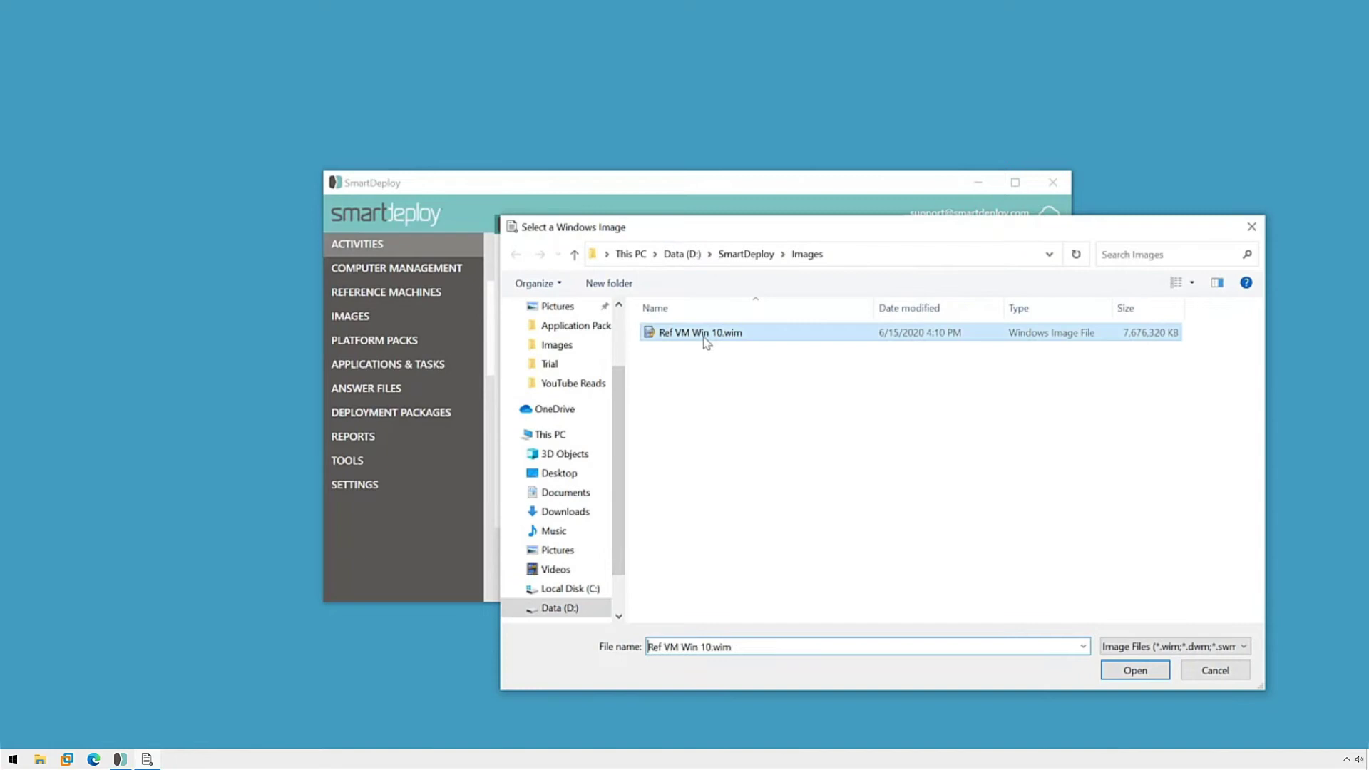
pyautogui.click(1133, 670)
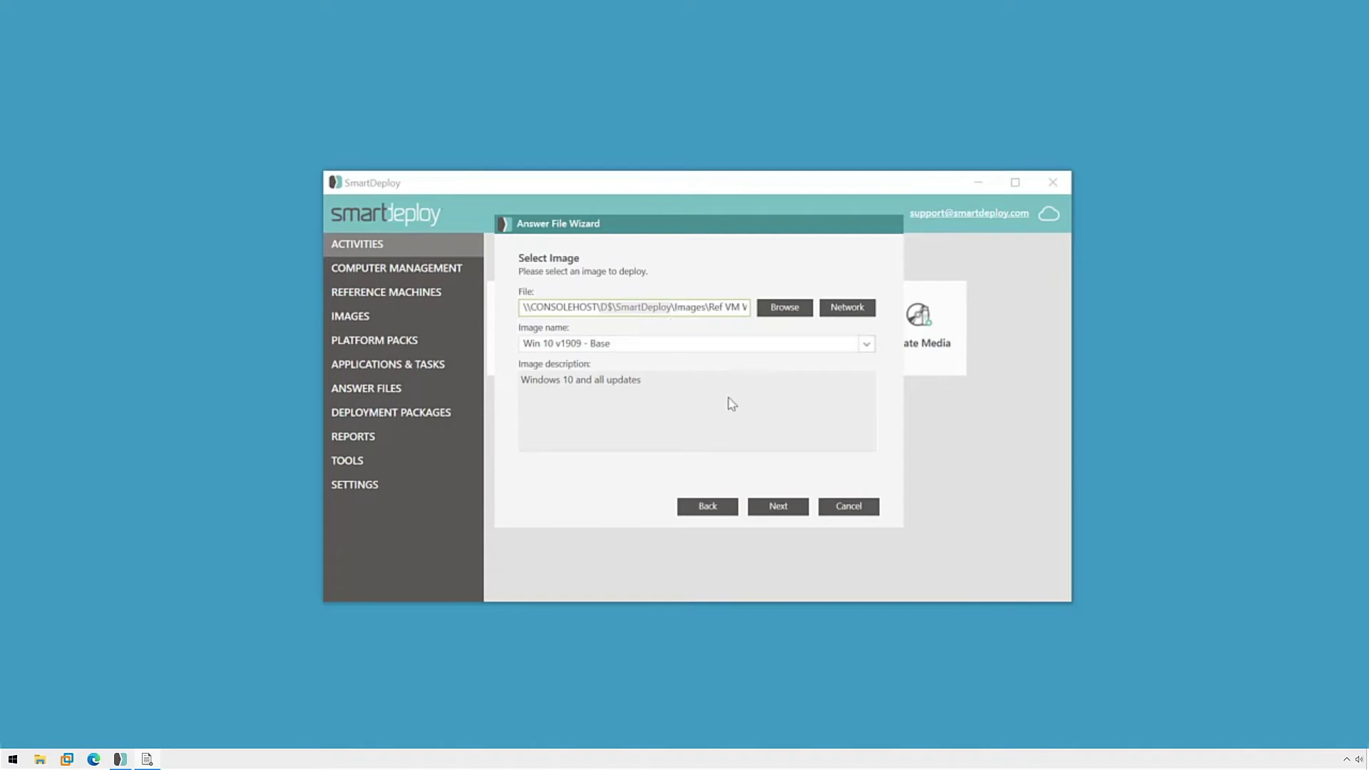
pyautogui.press('Delete')
pyautogui.press('Delete')
pyautogui.click(710, 326)
pyautogui.click(774, 347)
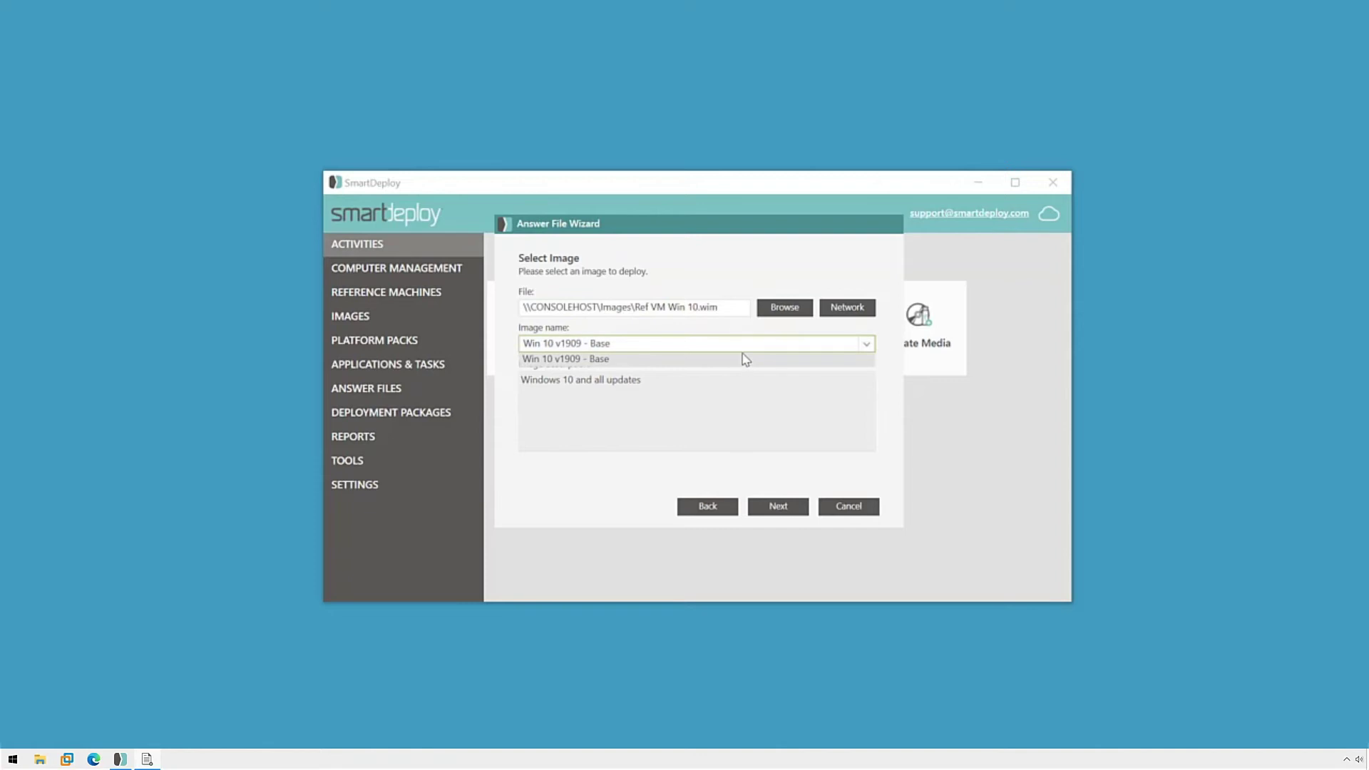
pyautogui.click(745, 360)
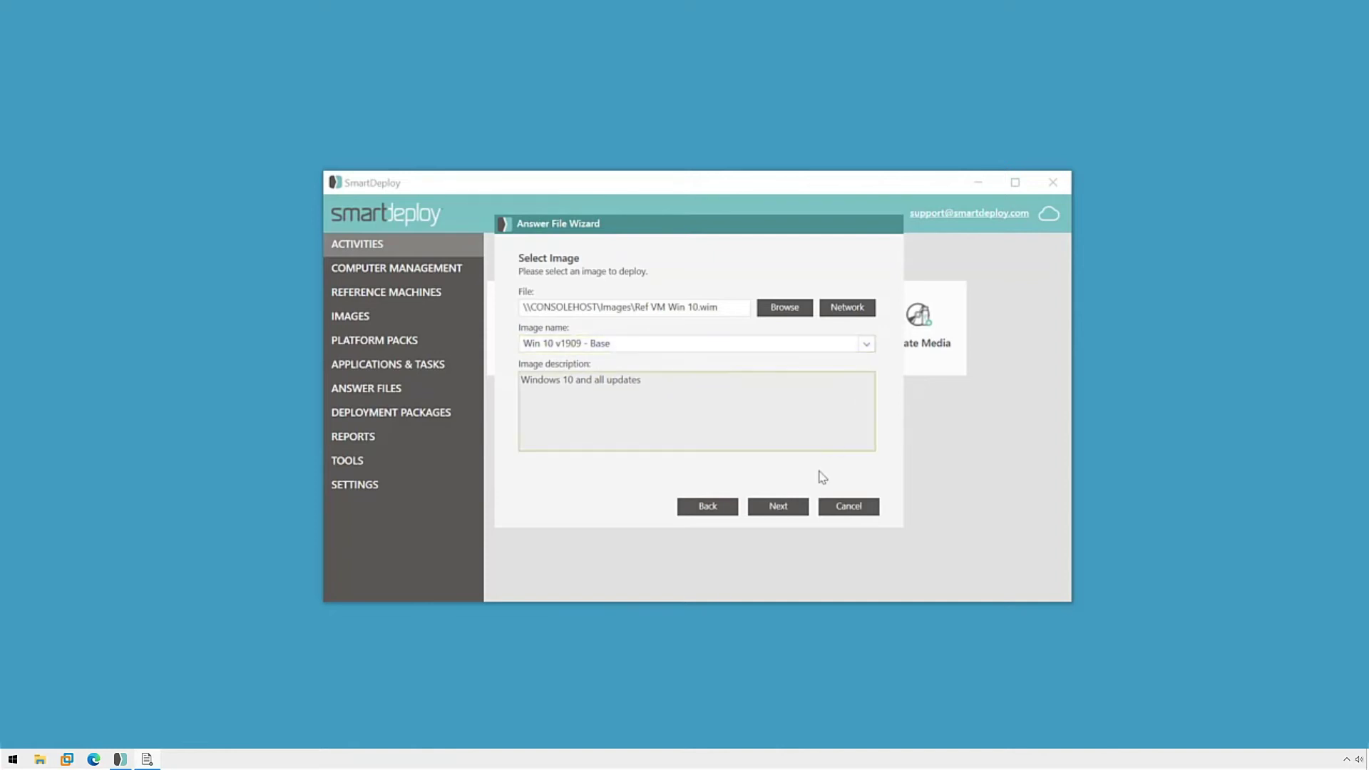
# Step: Leave the platform pack location at [ImageFolder] and proceed to Application Packs
pyautogui.click(797, 516)
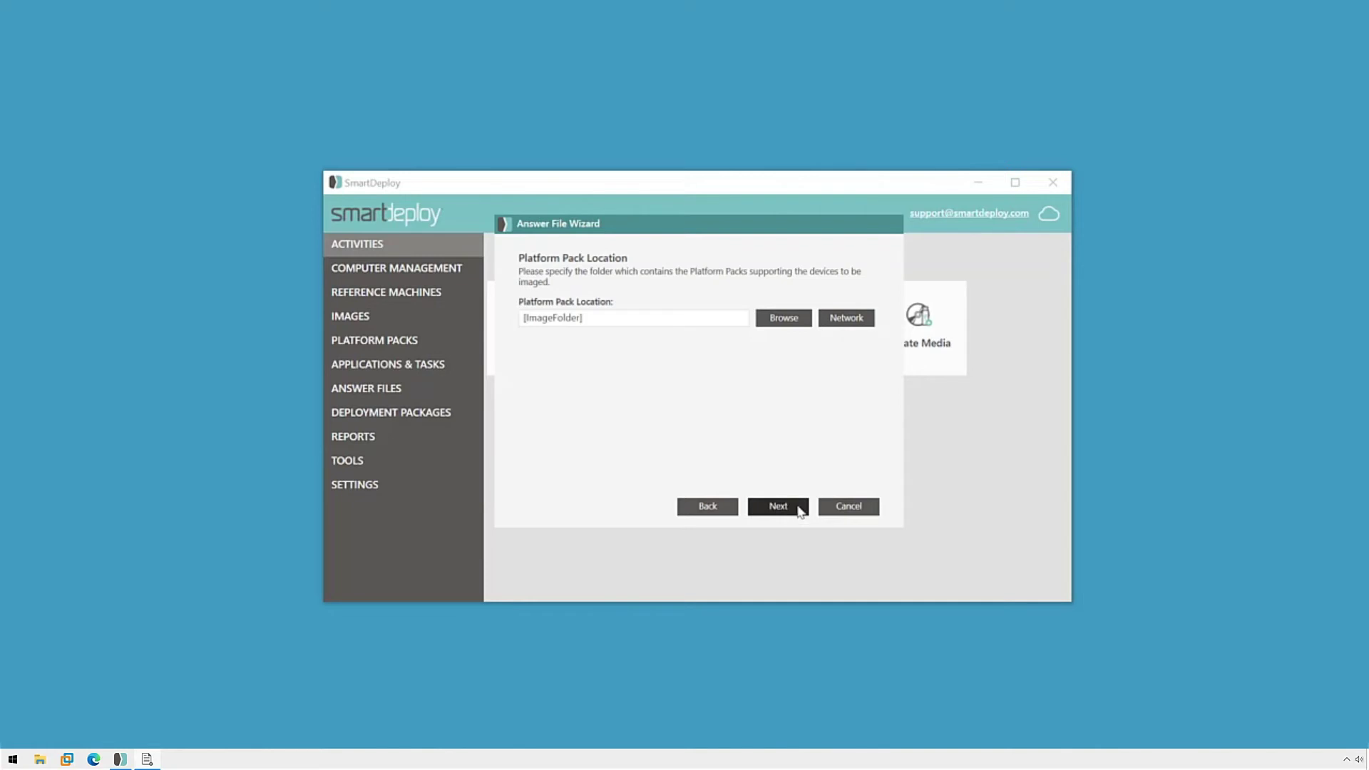
pyautogui.click(774, 327)
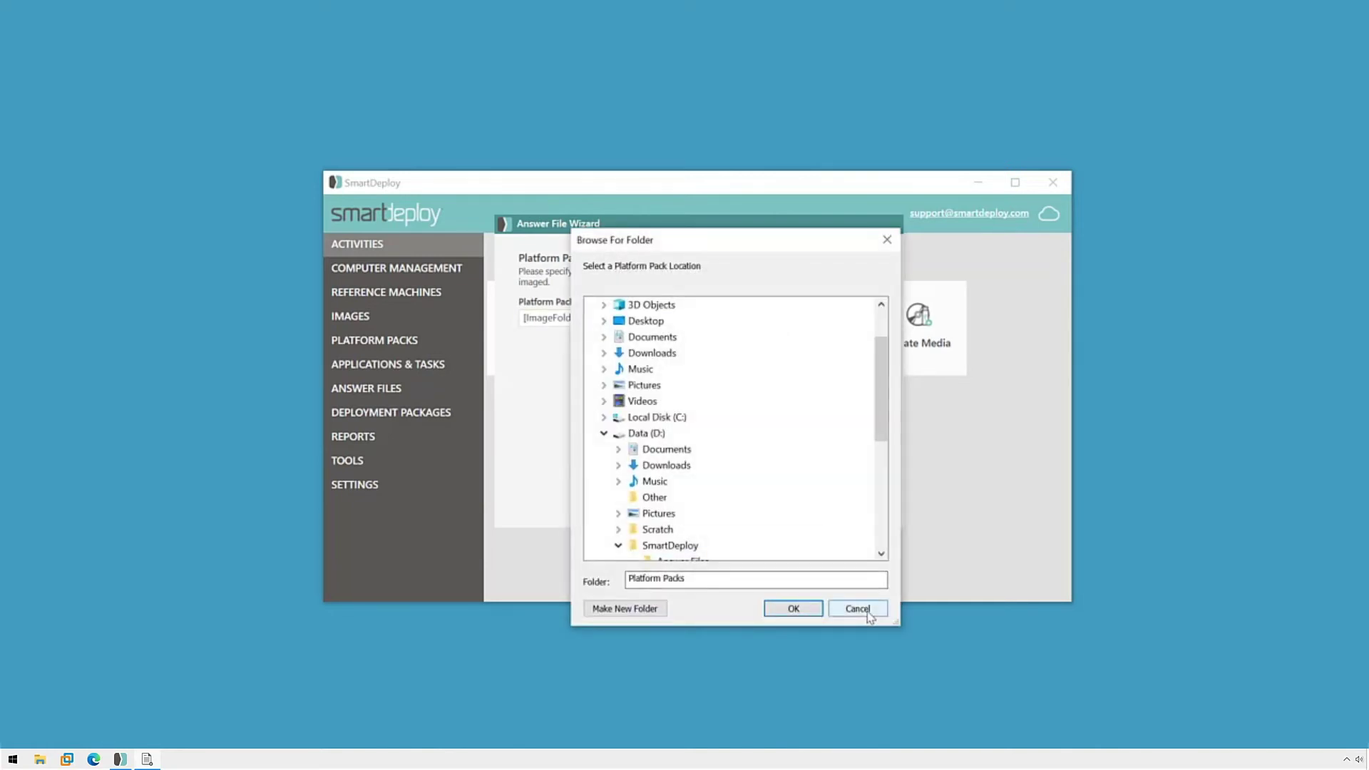
pyautogui.moveTo(883, 384); pyautogui.dragTo(879, 434)
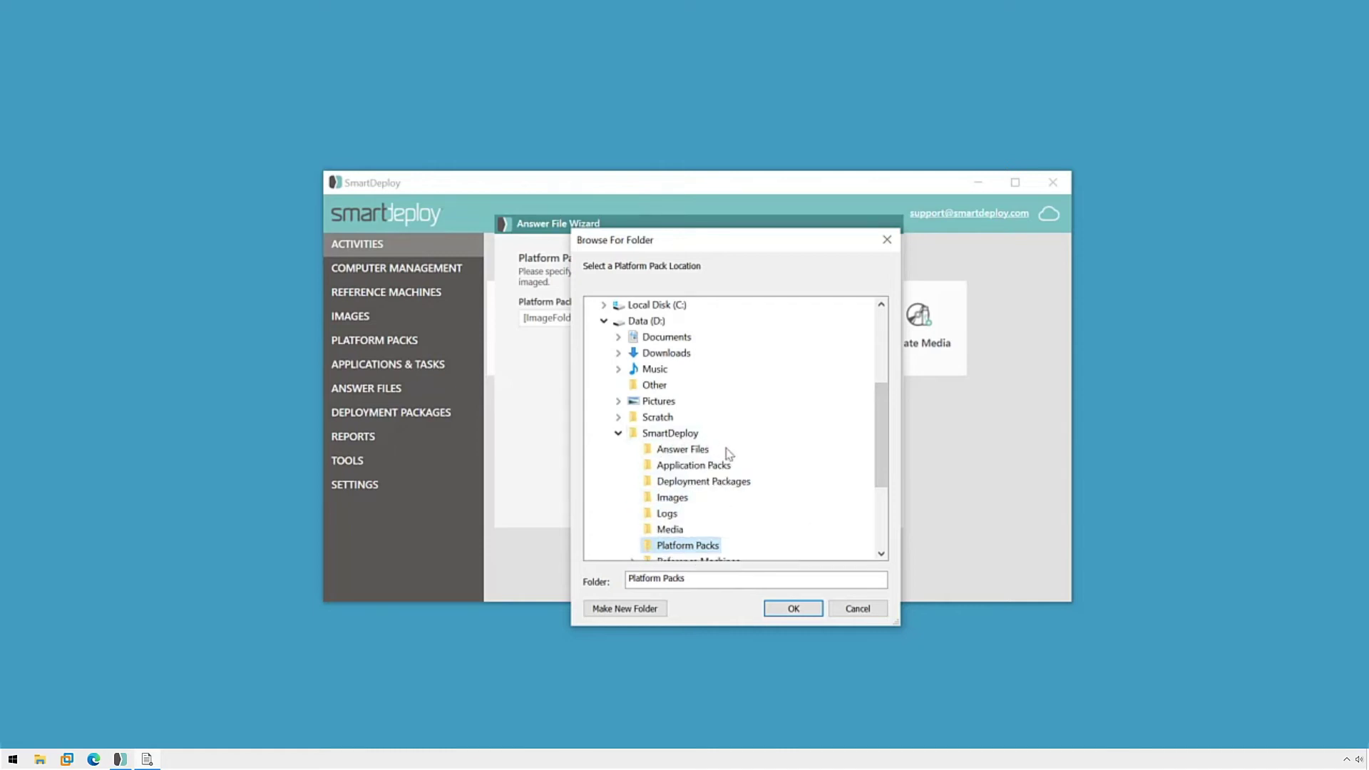
pyautogui.click(853, 610)
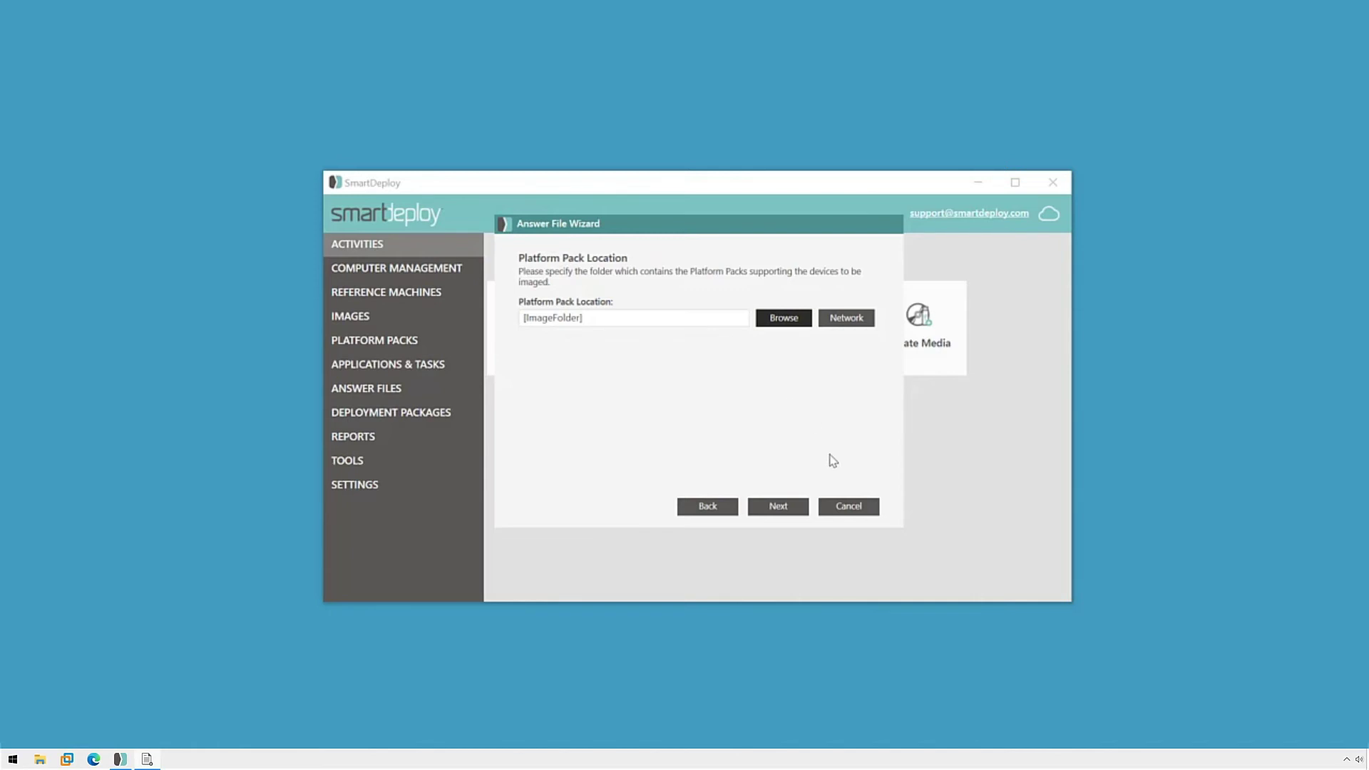
pyautogui.click(794, 507)
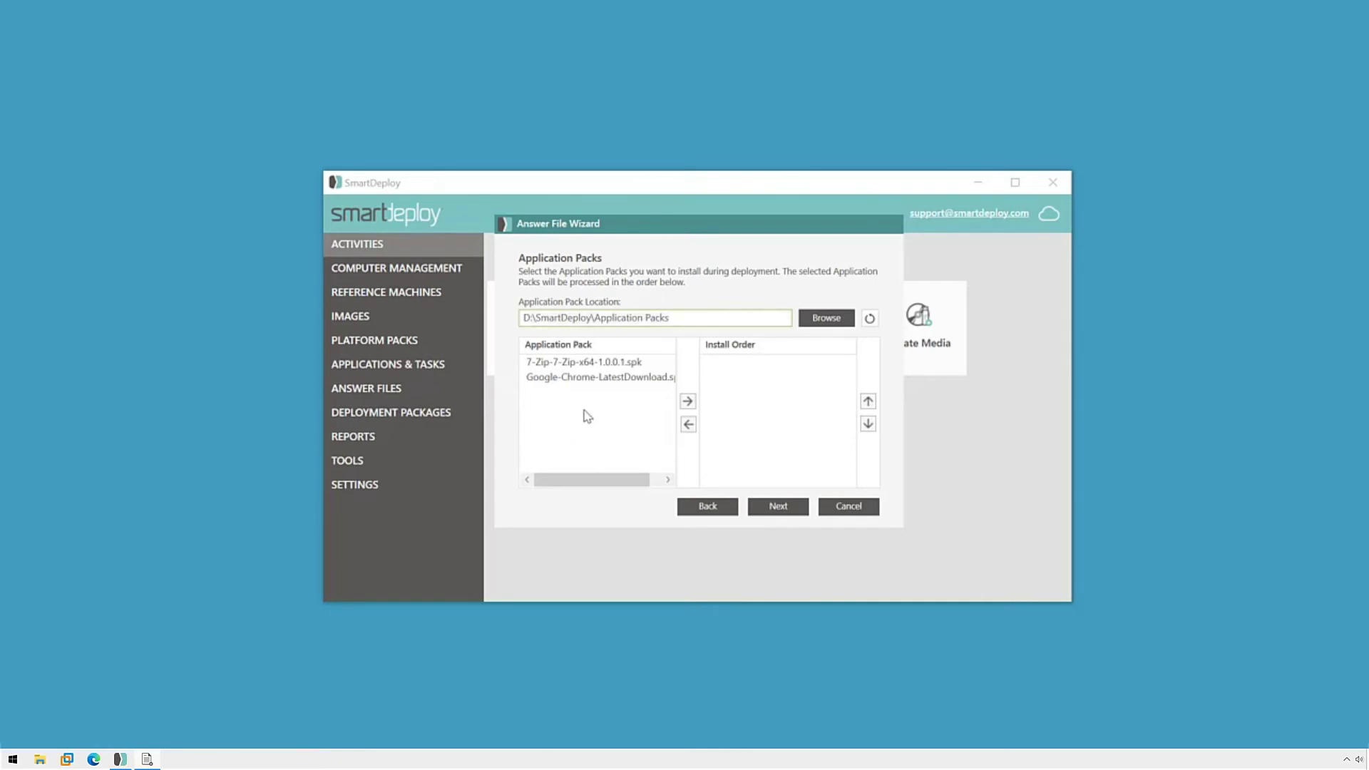
# Step: Add Google-Chrome and 7-Zip to the install order, with 7-Zip first
pyautogui.click(597, 377)
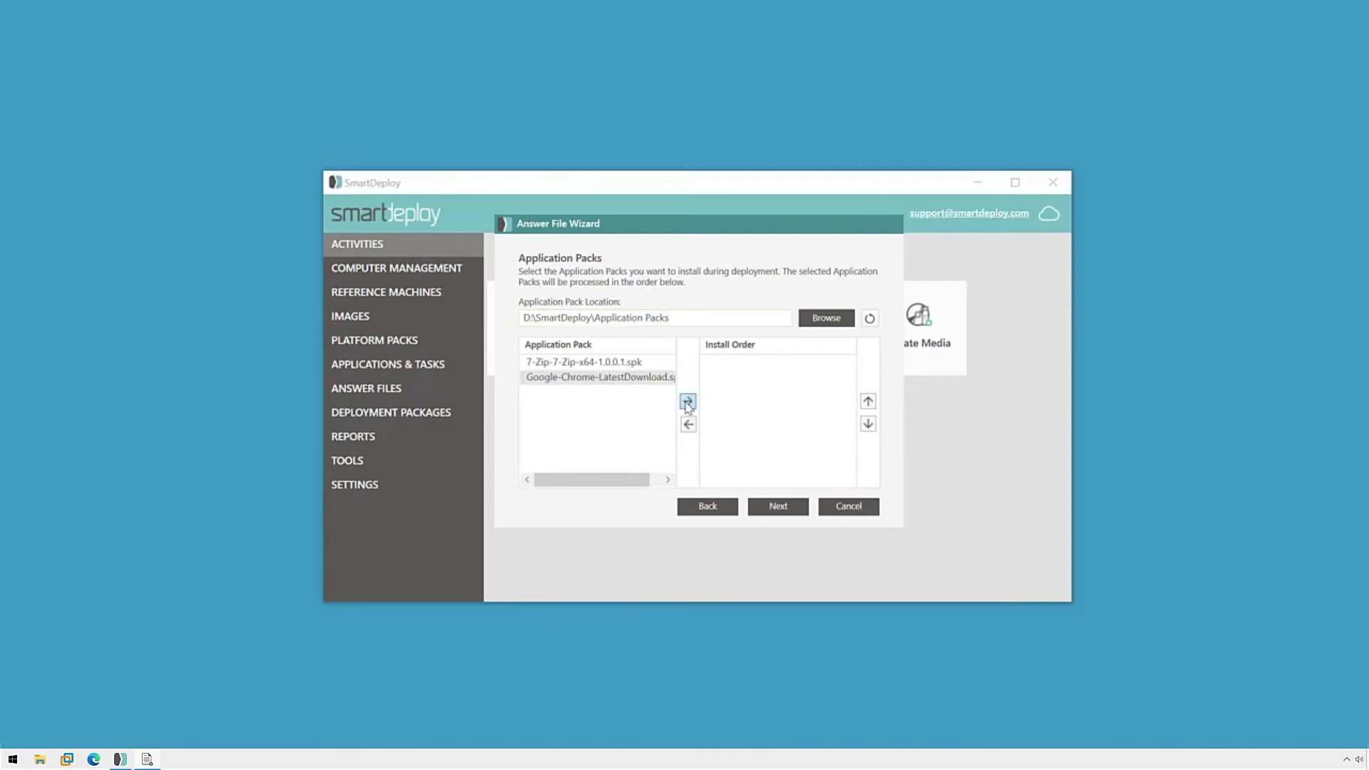
pyautogui.click(687, 401)
pyautogui.click(574, 368)
pyautogui.click(687, 401)
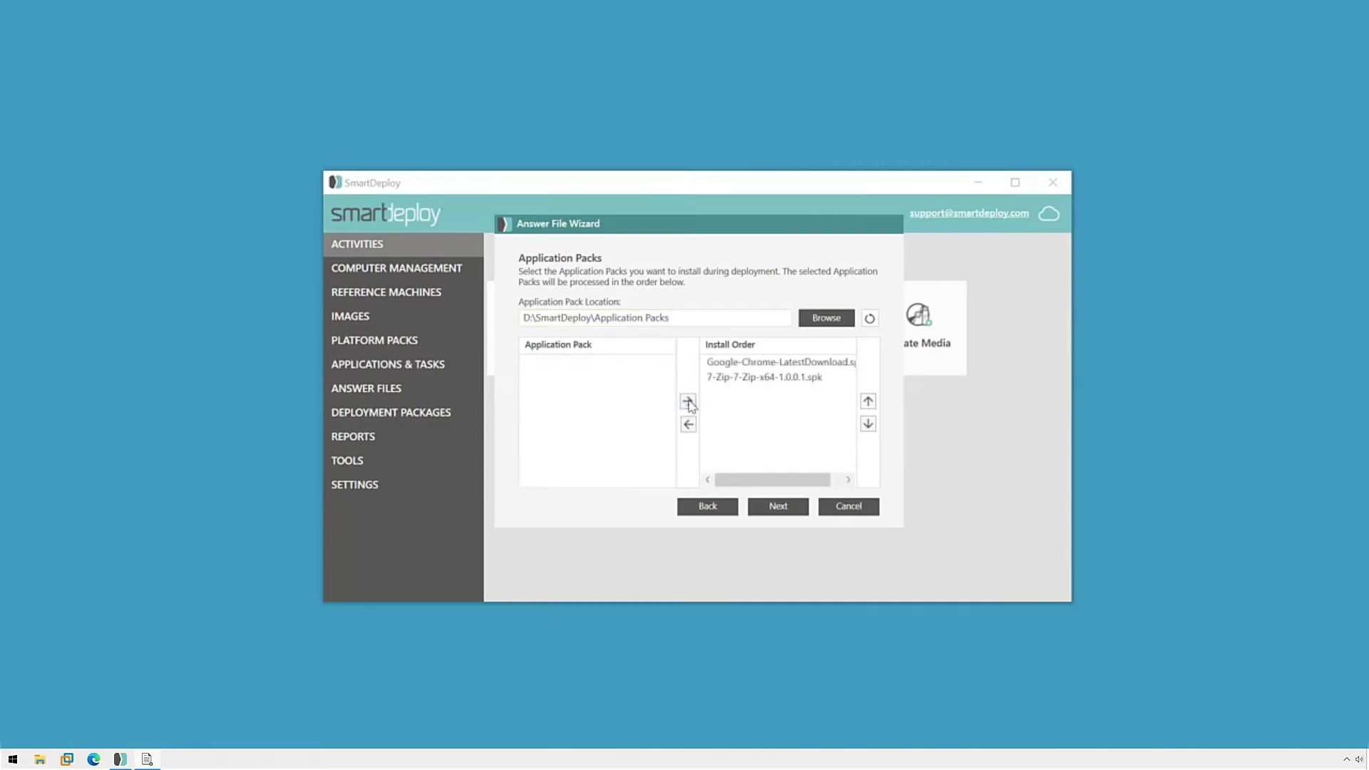
pyautogui.click(868, 401)
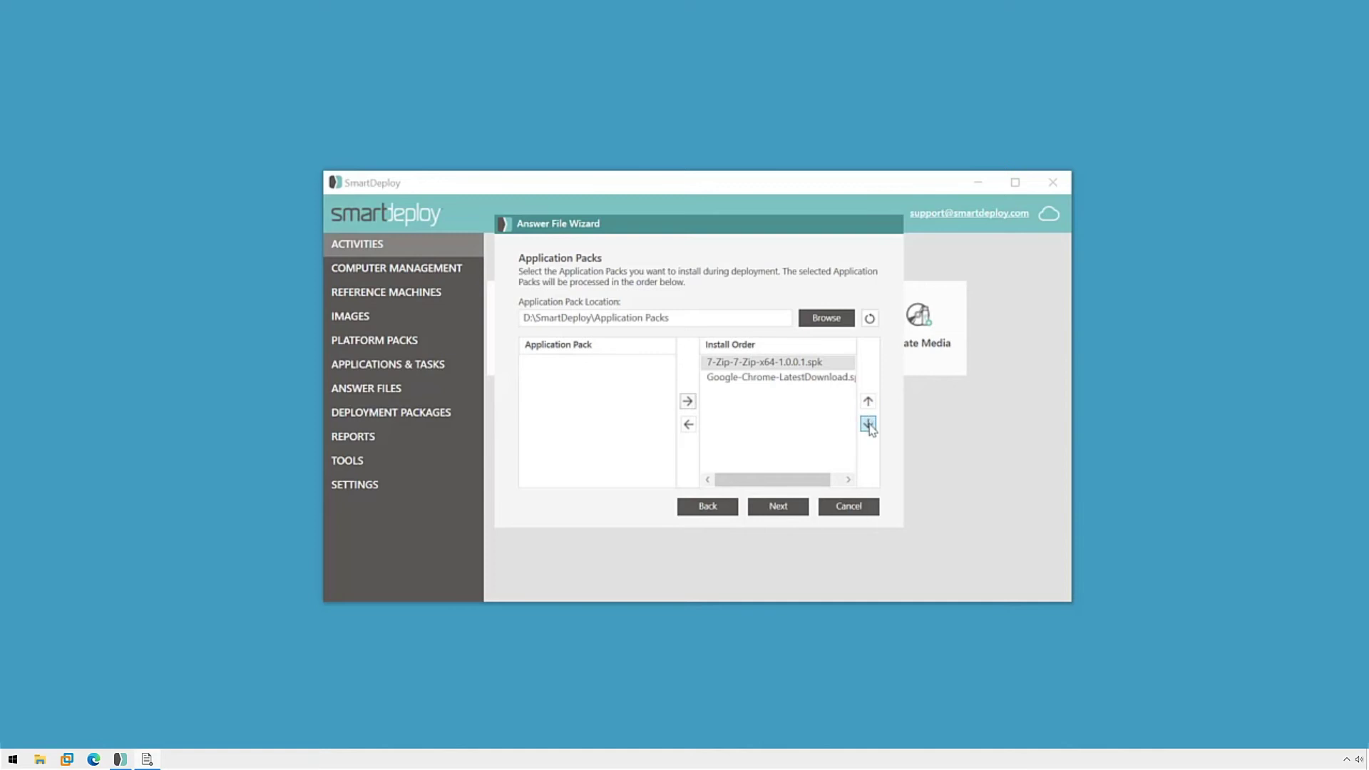
pyautogui.click(868, 424)
pyautogui.click(868, 400)
pyautogui.click(783, 508)
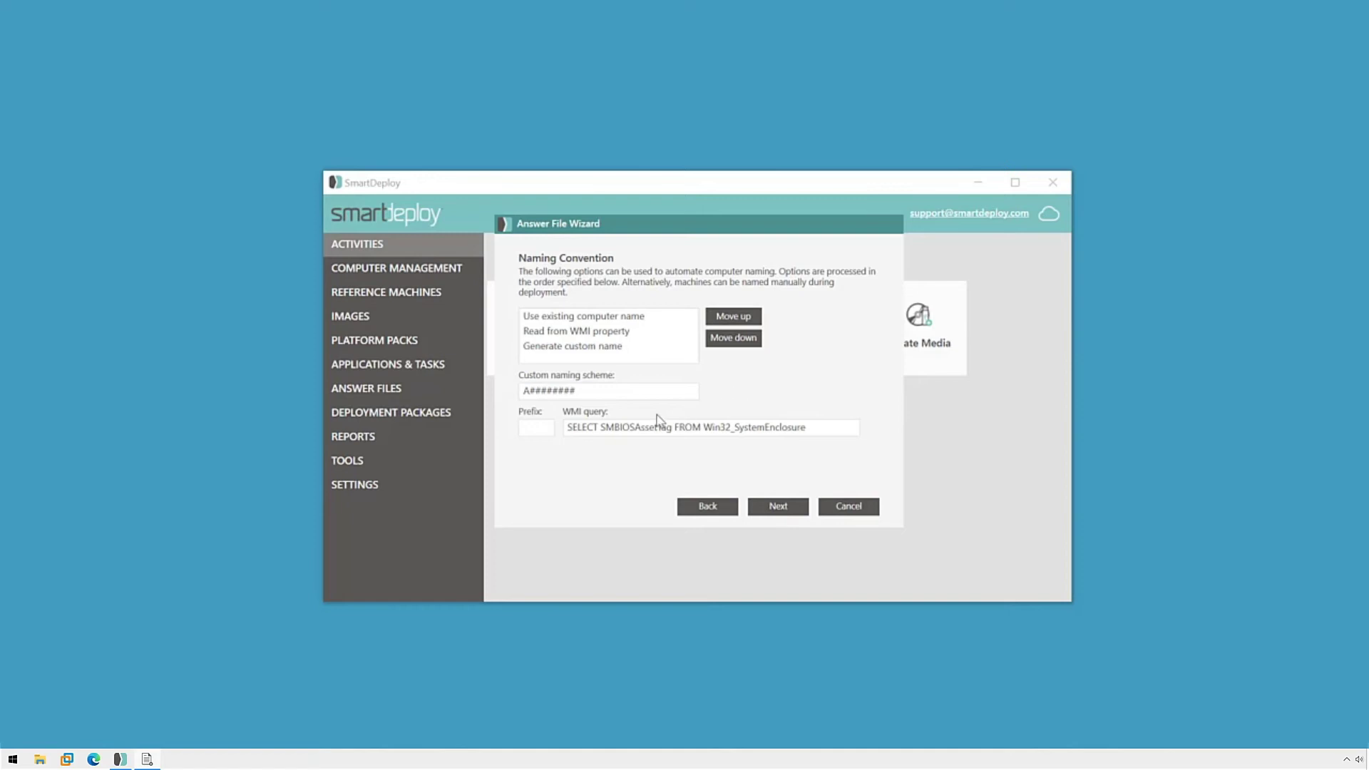
# Step: Order naming as Generate custom name, WMI property, existing name, with scheme SD#####
pyautogui.click(586, 425)
pyautogui.click(595, 332)
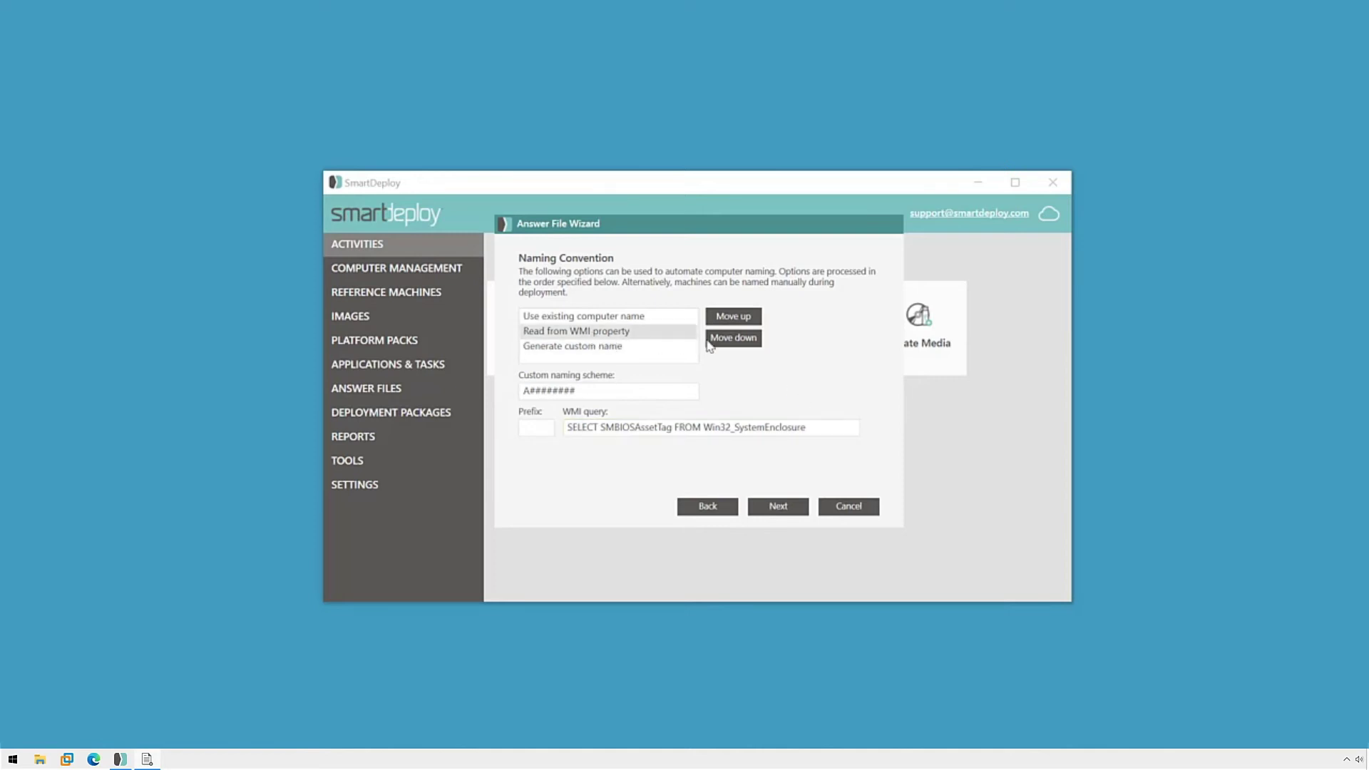
pyautogui.click(734, 317)
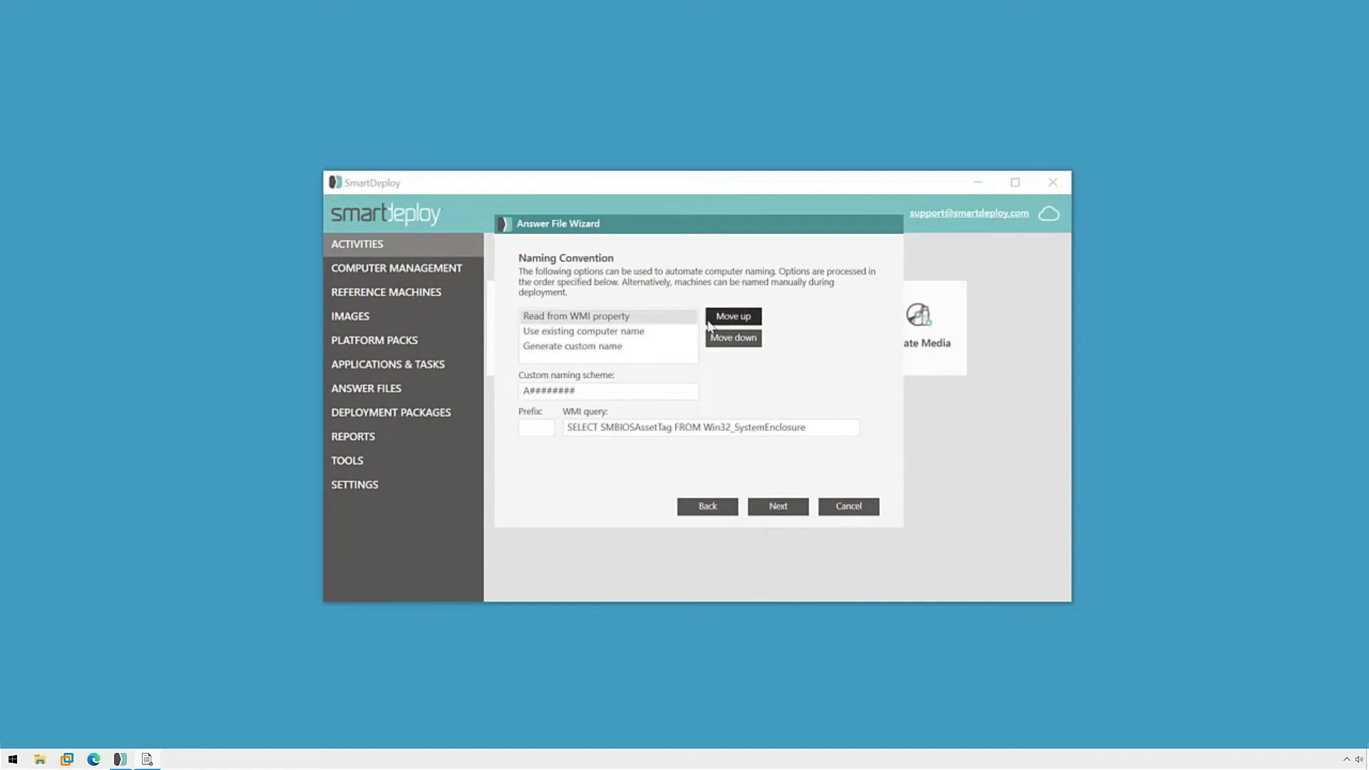
pyautogui.click(567, 347)
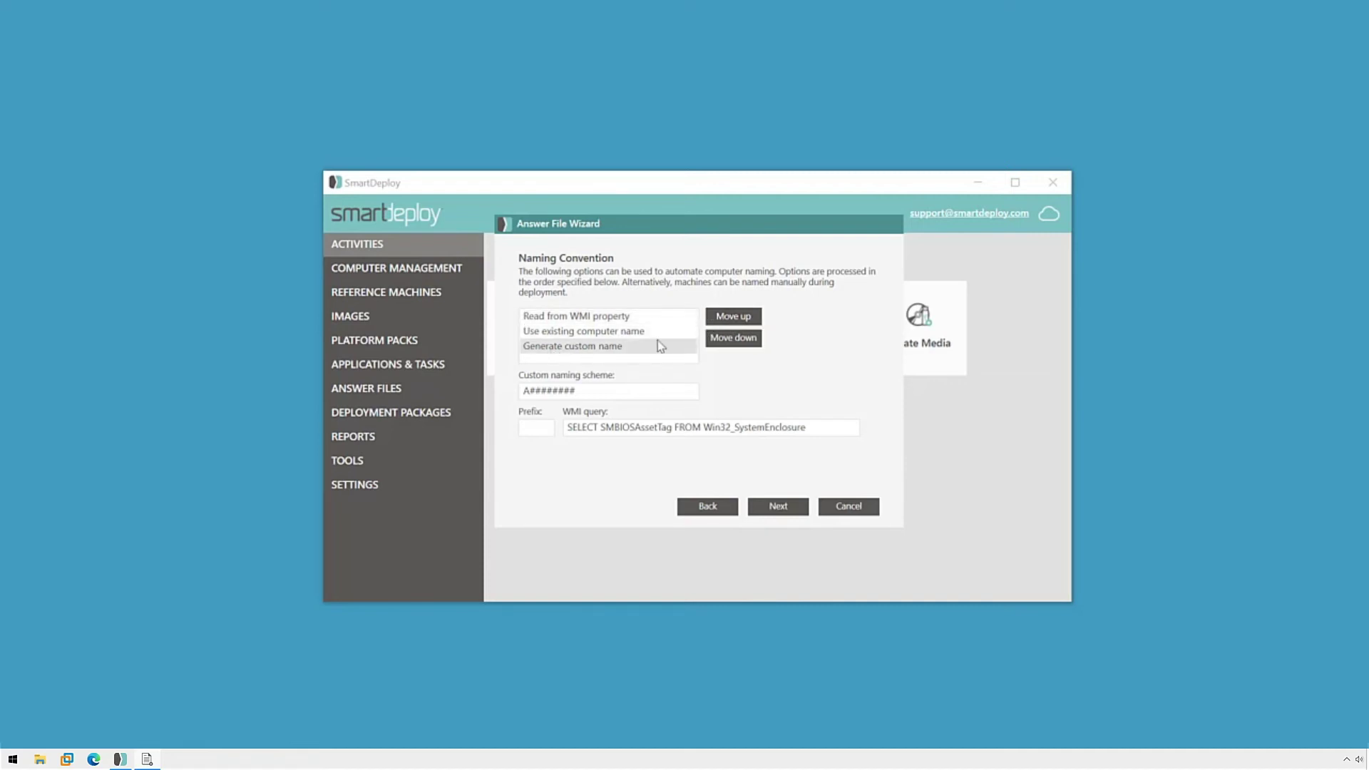
pyautogui.click(735, 317)
pyautogui.click(735, 317)
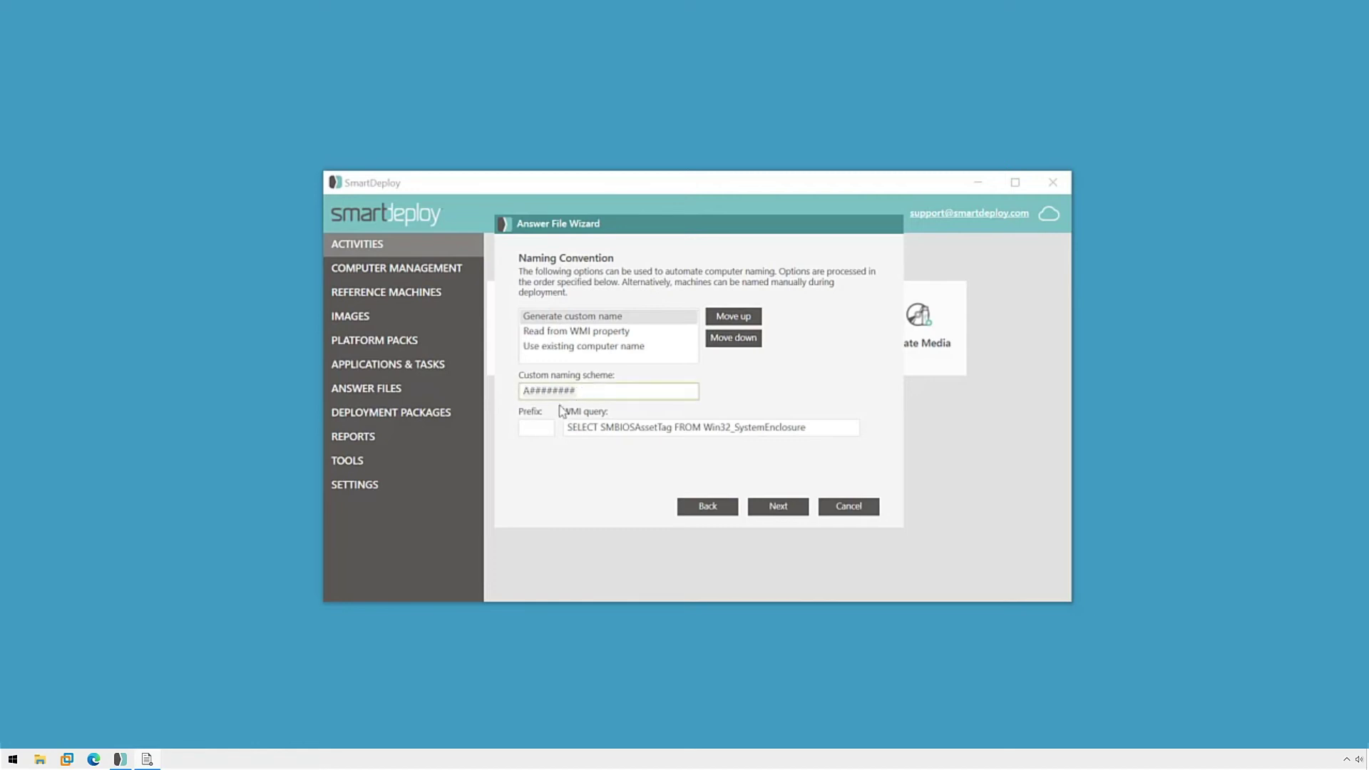
pyautogui.hotkey('ctrl', 'a')
pyautogui.write('SD')
# Step: Preview the user data migration options, then leave migration disabled
pyautogui.click(785, 518)
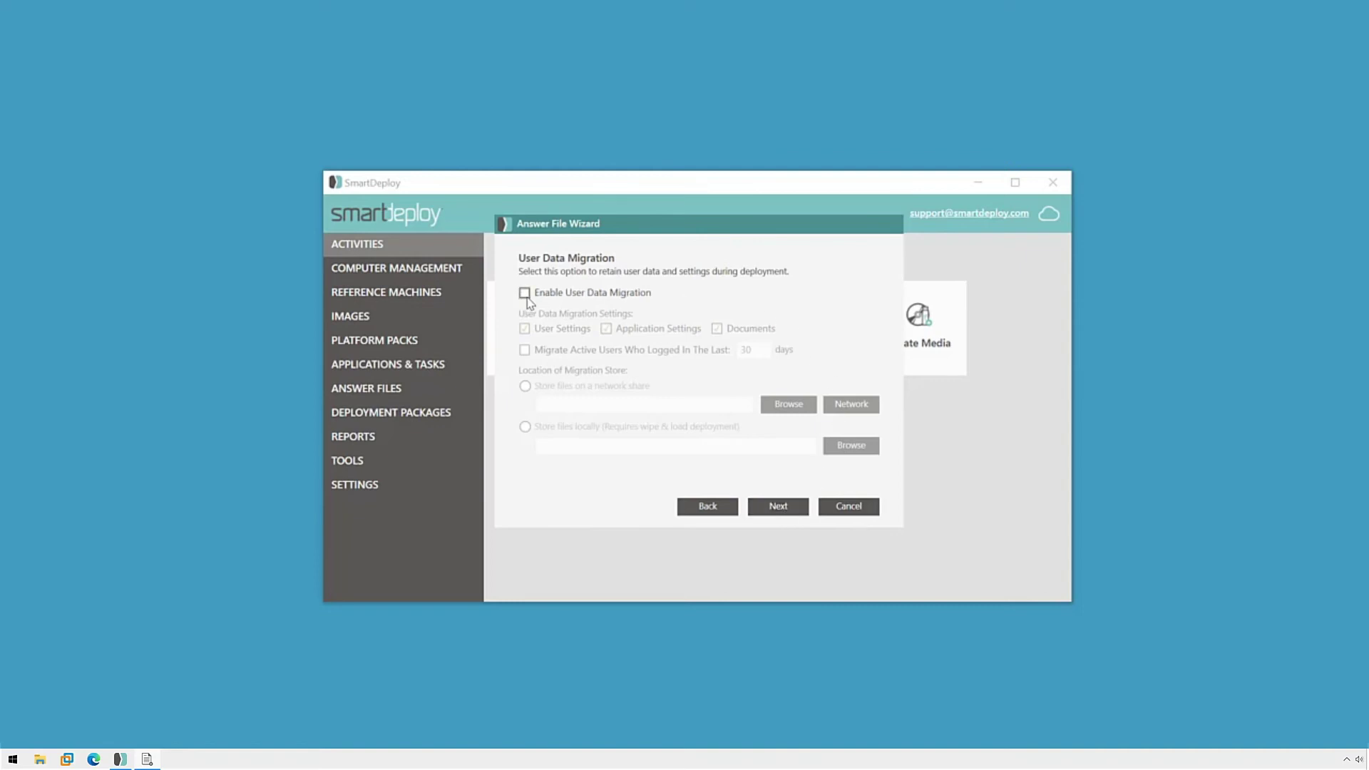
pyautogui.click(548, 299)
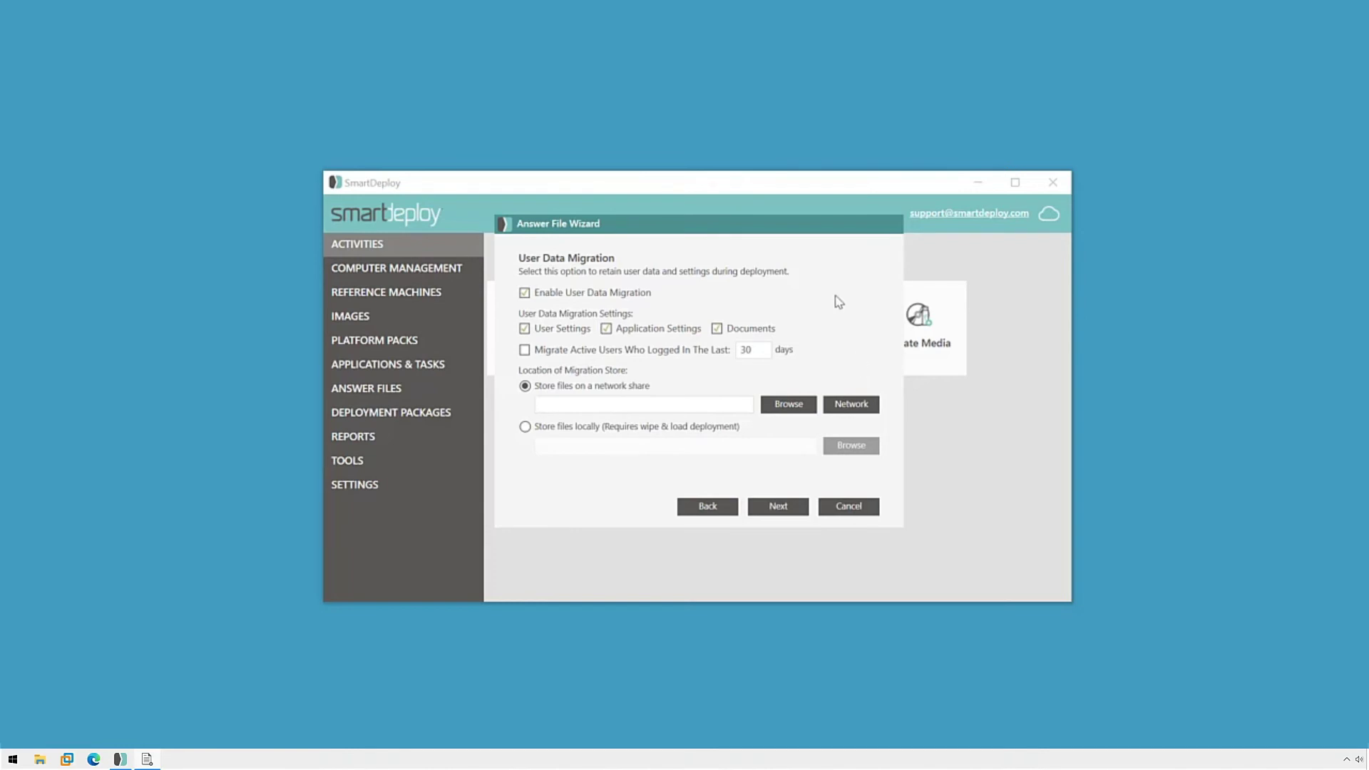
pyautogui.click(601, 298)
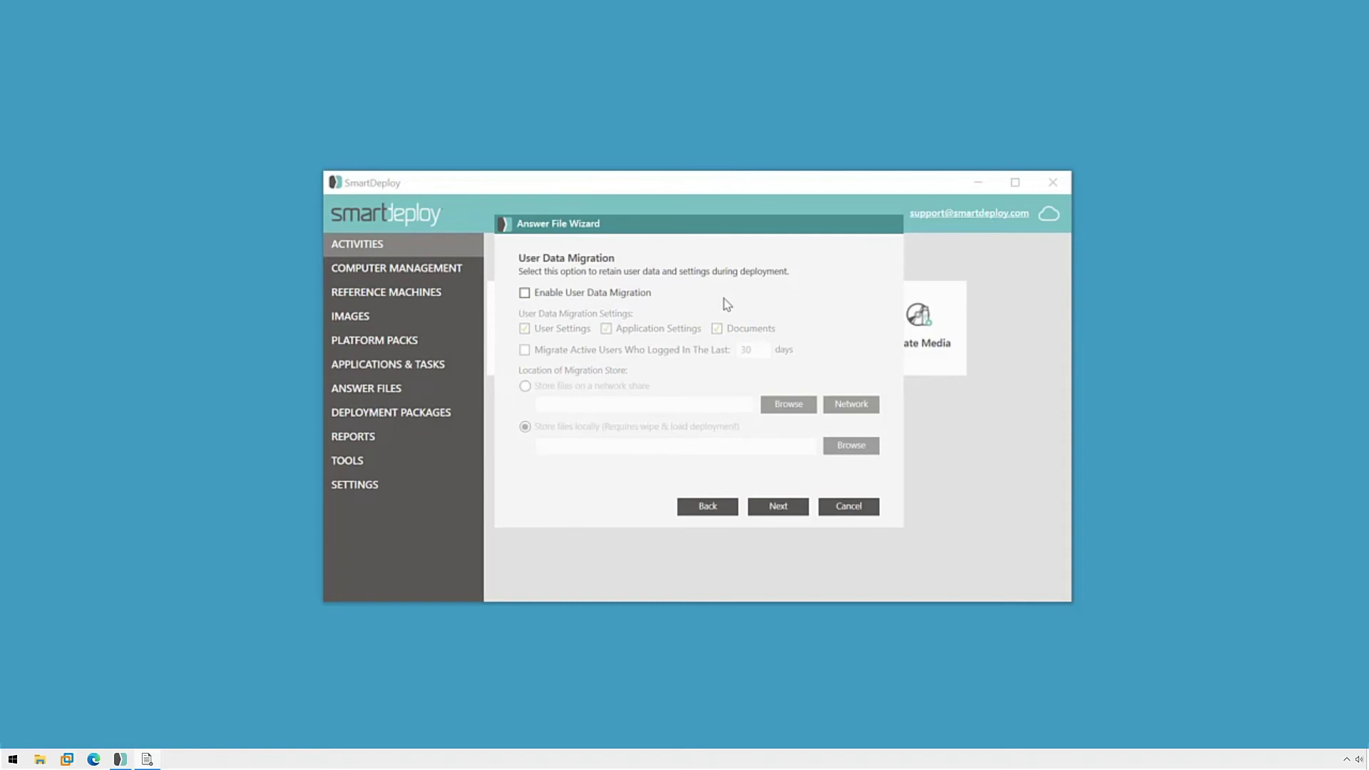
# Step: Move past User Data Migration and leave the Product Key fields blank
pyautogui.click(759, 508)
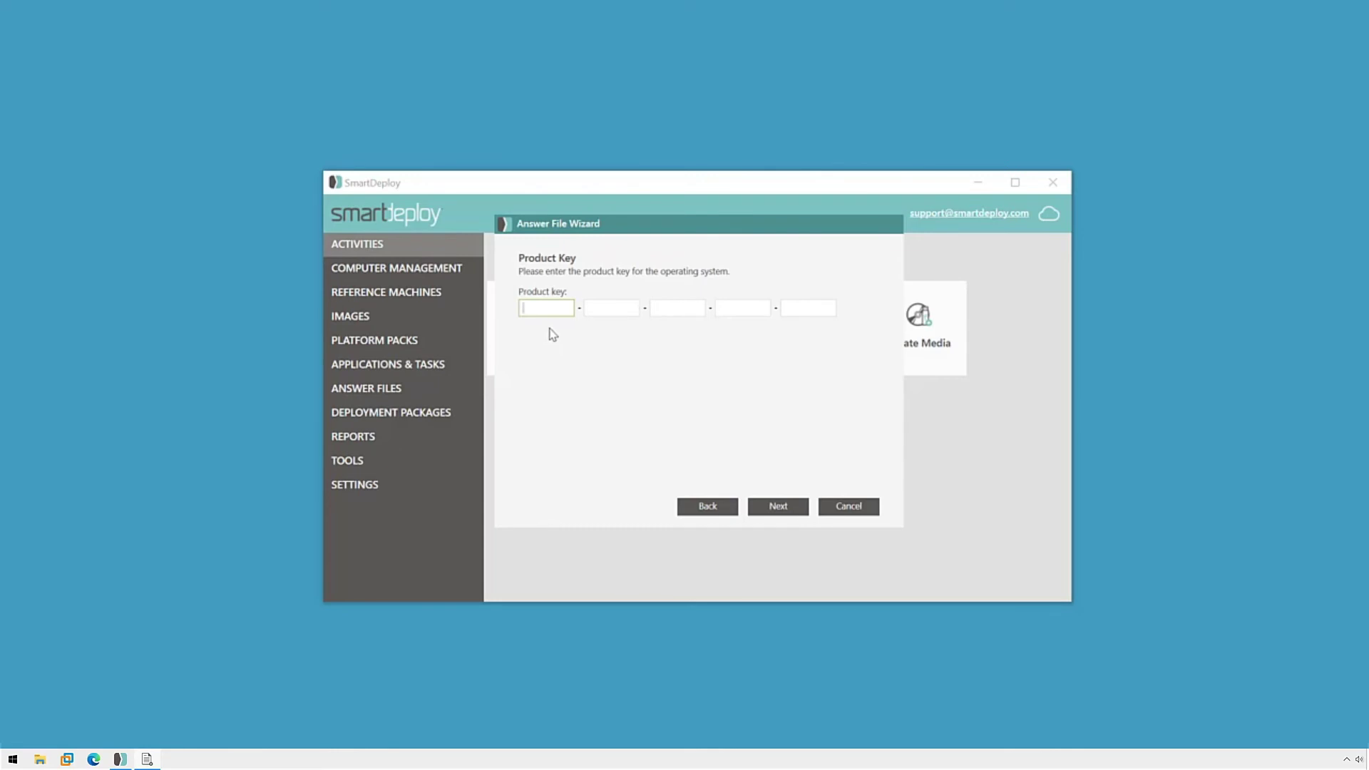
pyautogui.click(764, 513)
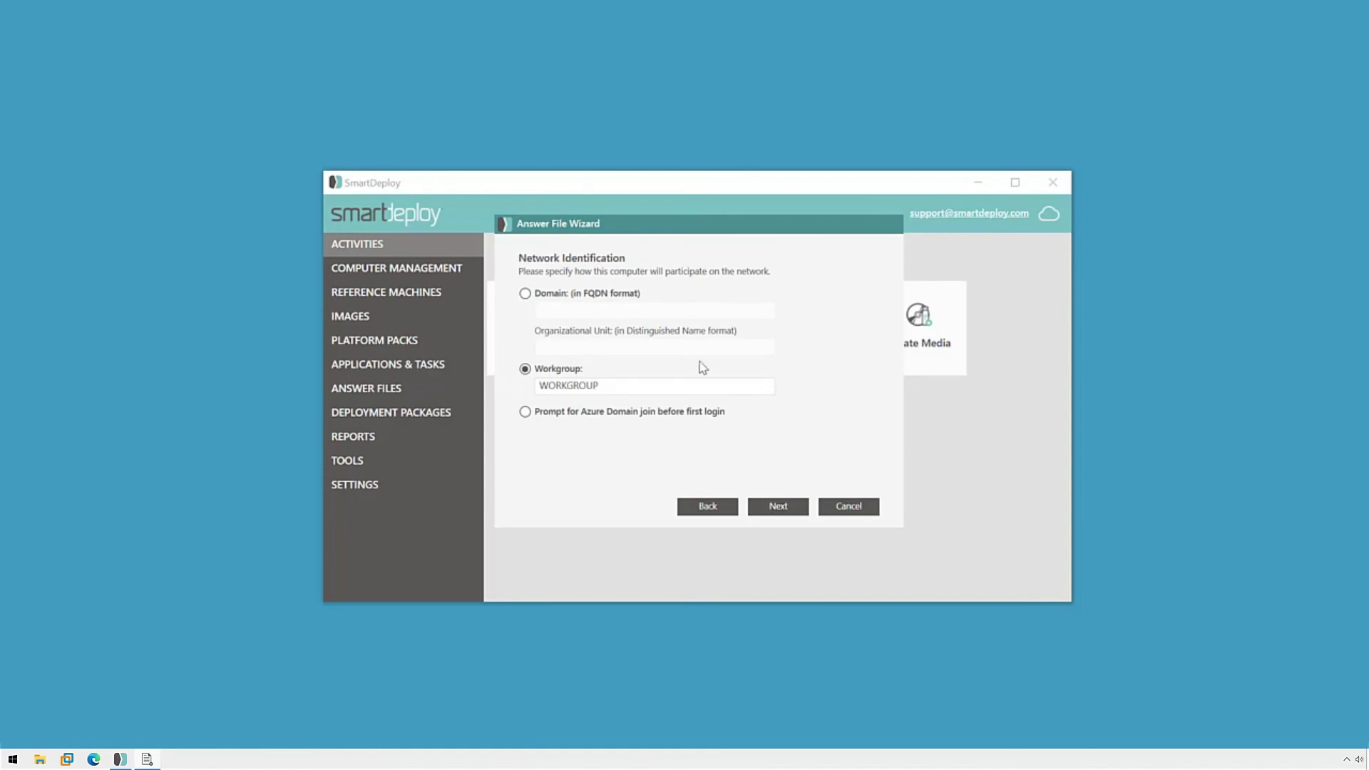
# Step: Try the smartdeploy.com domain option, then return and choose Workgroup WORKGROUP instead
pyautogui.click(552, 296)
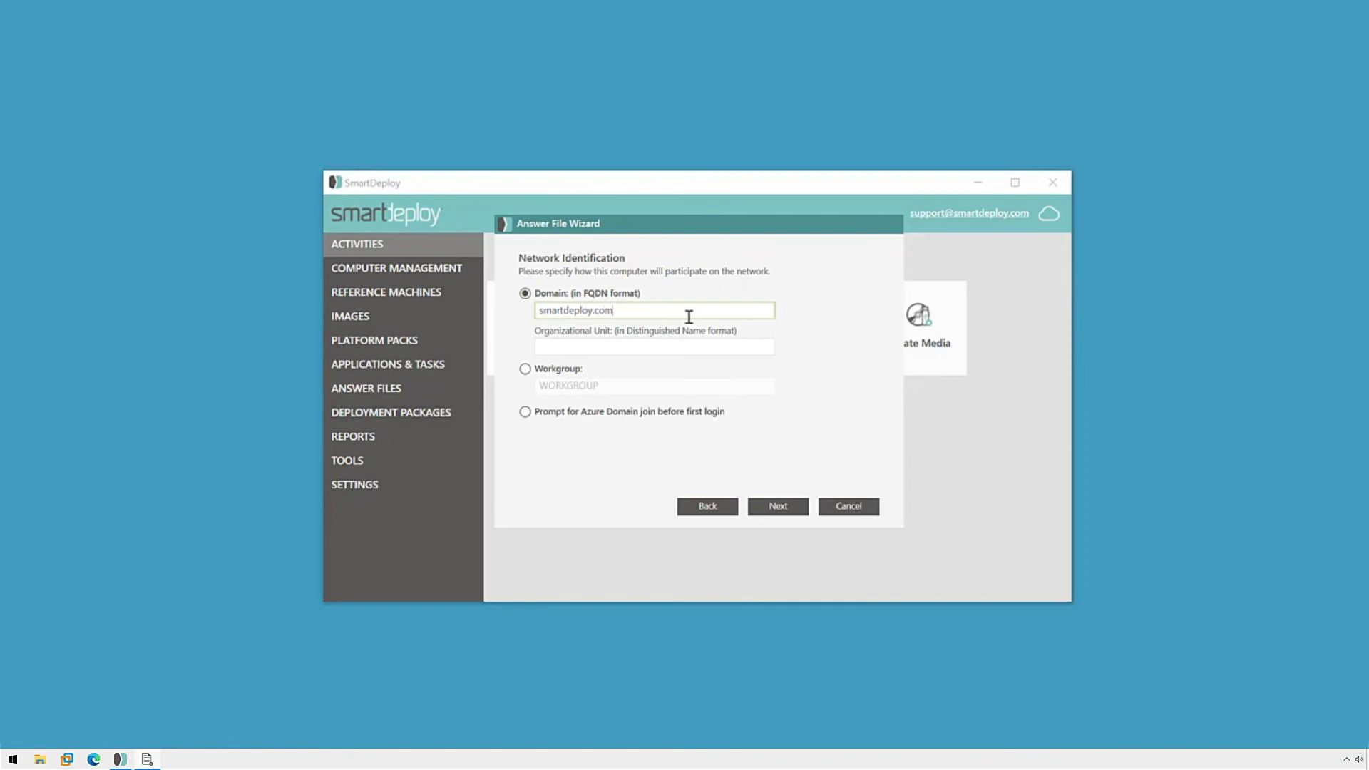
pyautogui.click(792, 511)
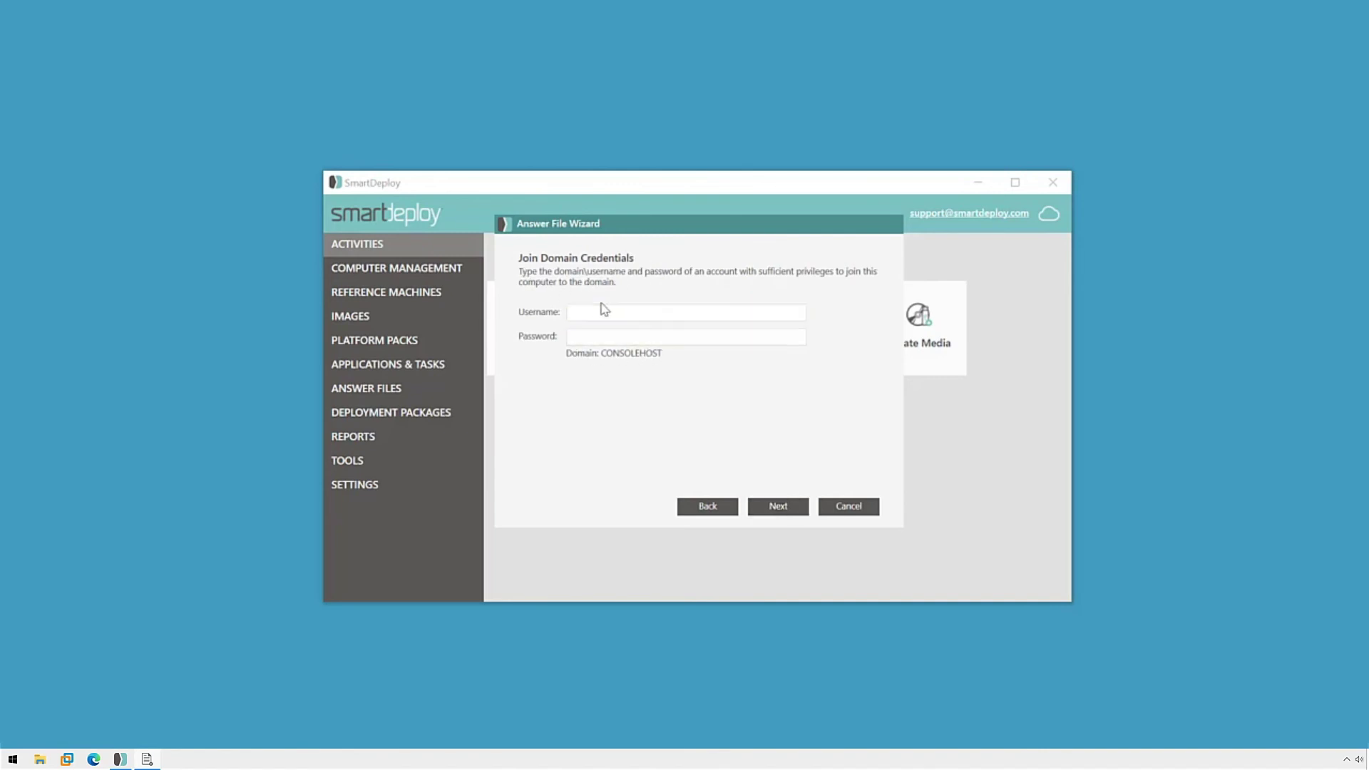
pyautogui.click(689, 511)
pyautogui.click(551, 371)
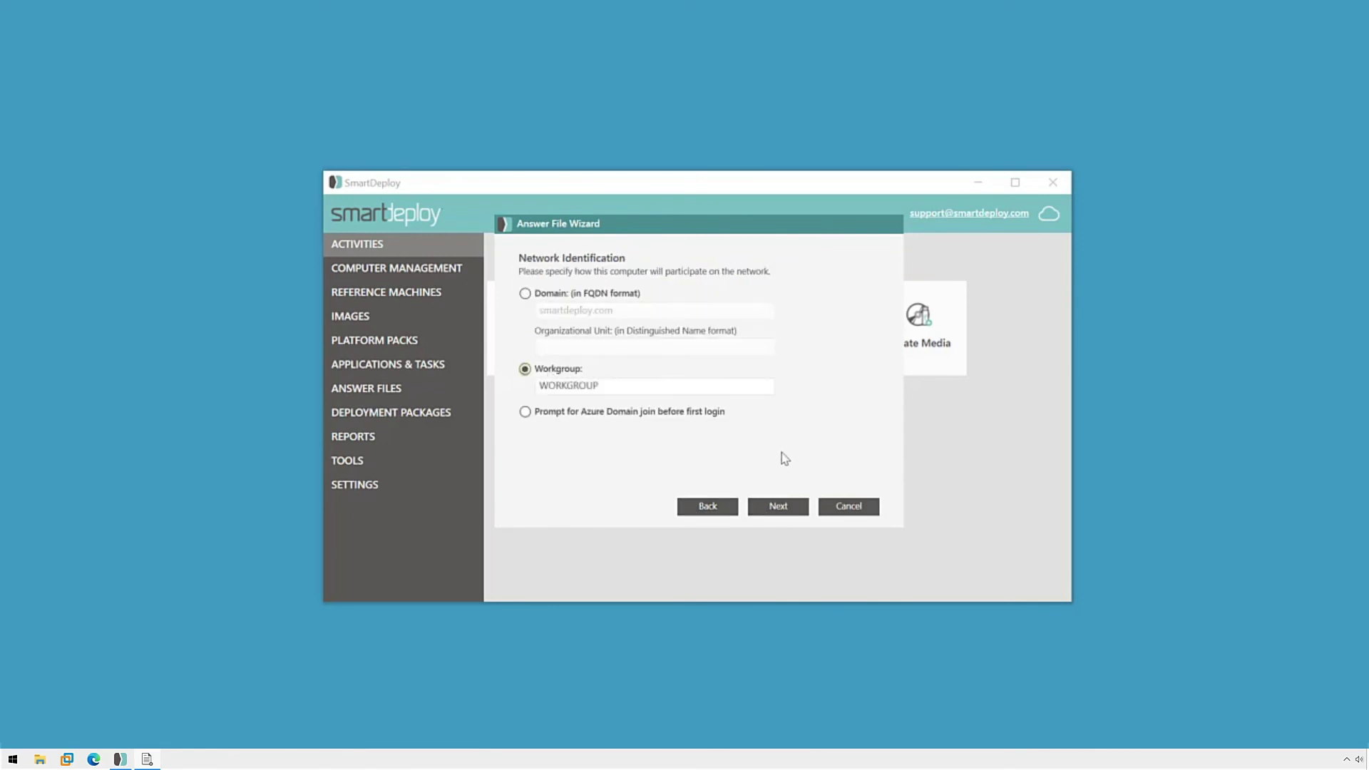
# Step: Keep regional settings at Pacific Time with English (United States) as the language
pyautogui.click(777, 507)
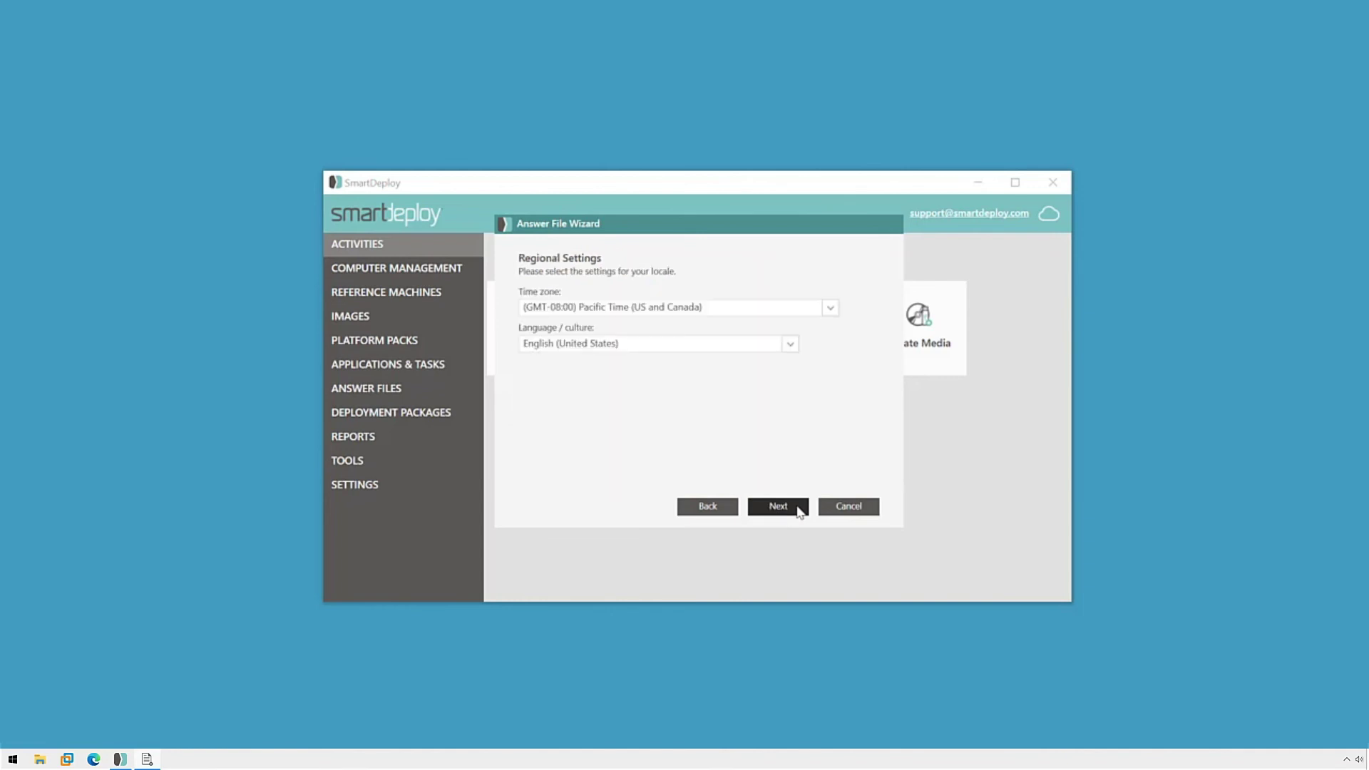
pyautogui.click(710, 352)
pyautogui.click(711, 351)
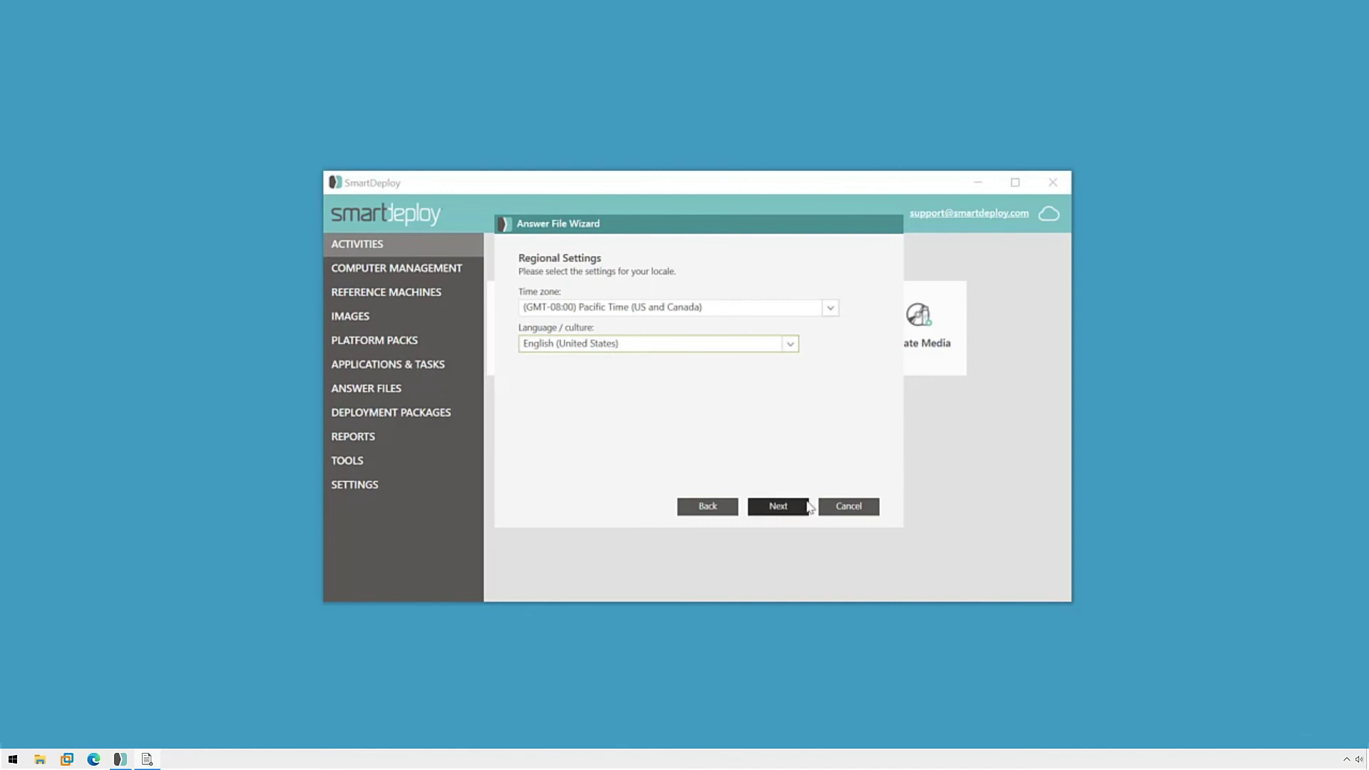
# Step: Dismiss the client warning, enable Install SmartDeploy Client, and start entering console server consolehost
pyautogui.click(792, 512)
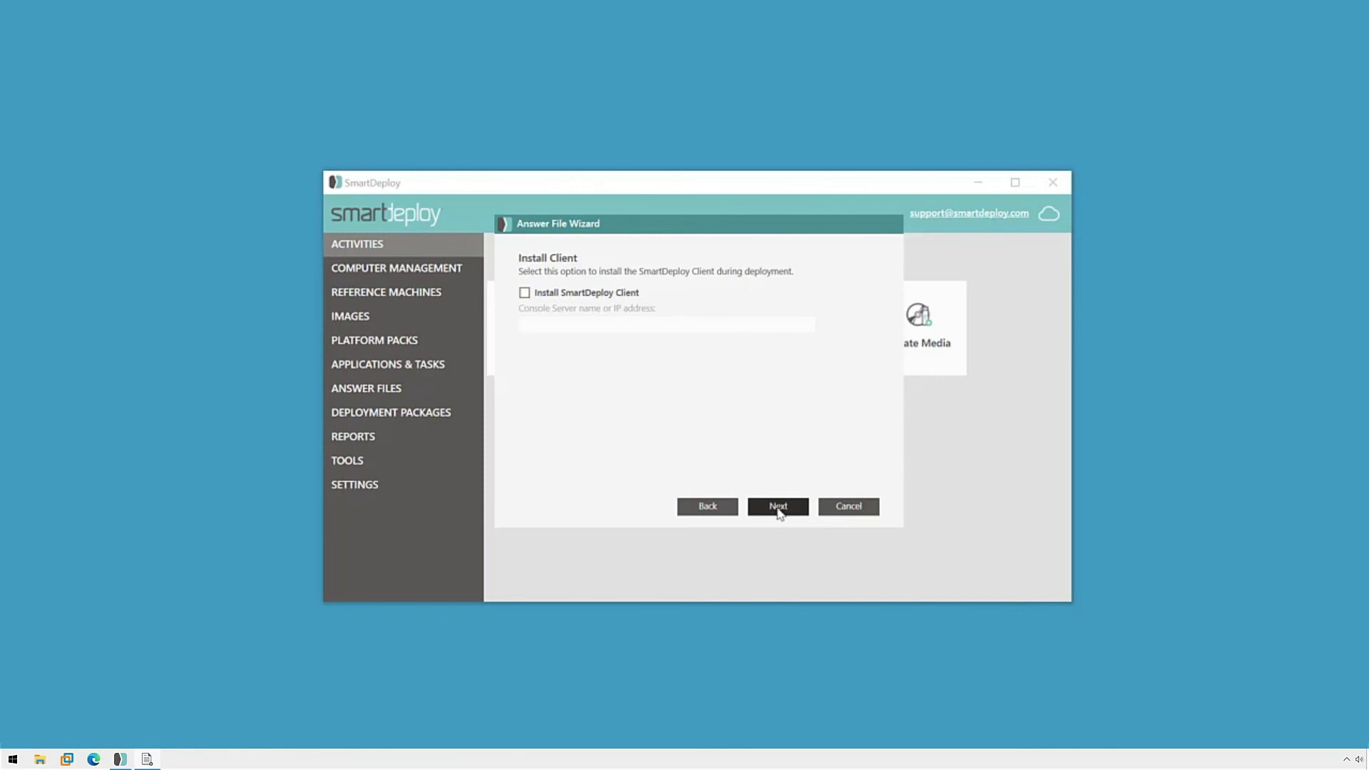
pyautogui.click(777, 509)
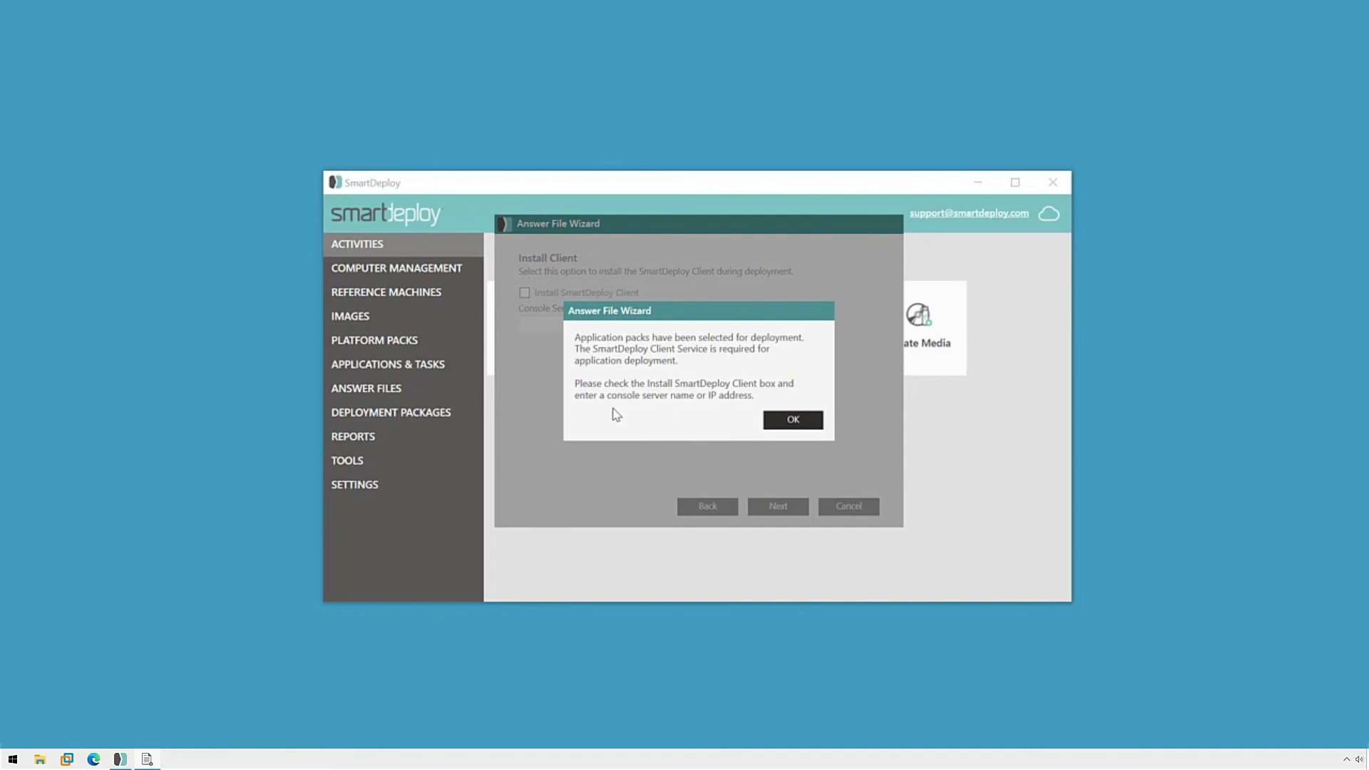
pyautogui.click(792, 420)
pyautogui.click(618, 295)
pyautogui.click(640, 327)
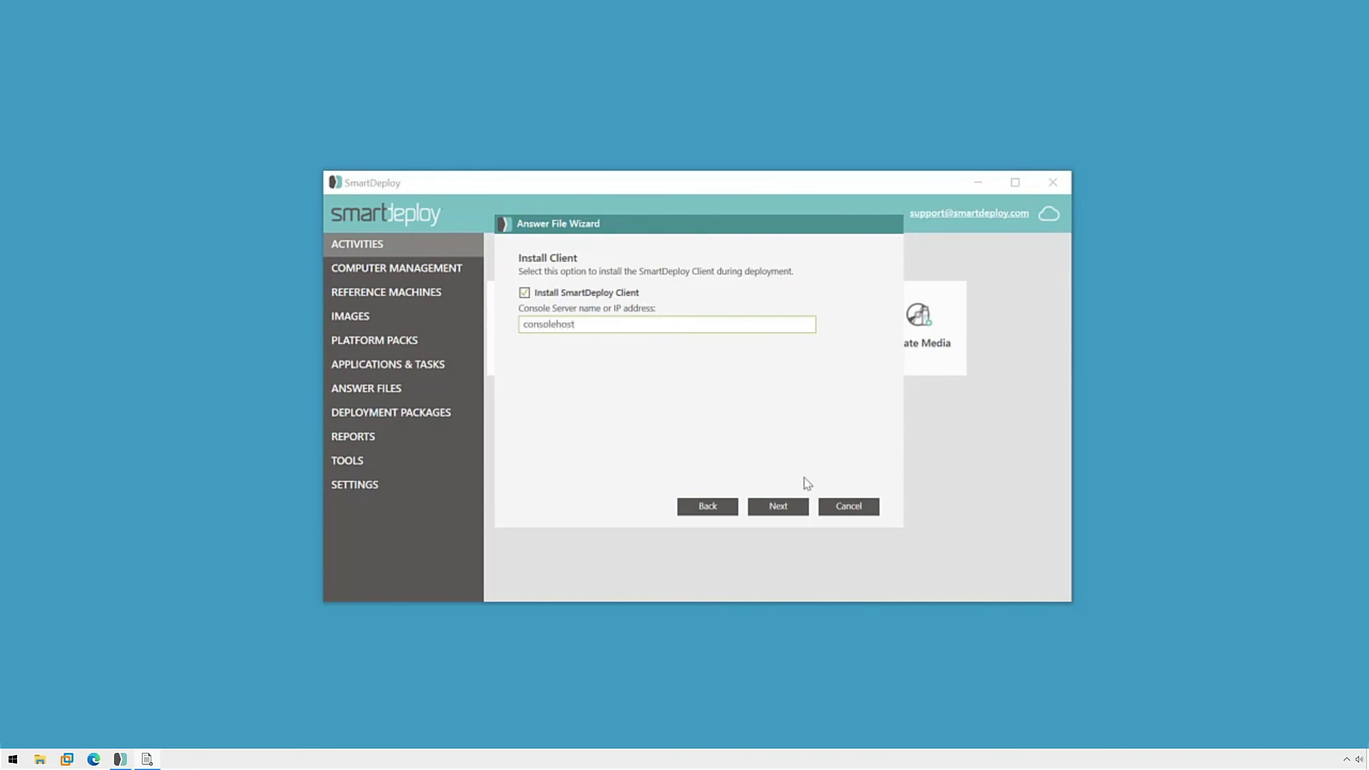
# Step: Review the summary of selections and finish the wizard, opening the SmartDeploy.xml save dialog
pyautogui.click(798, 508)
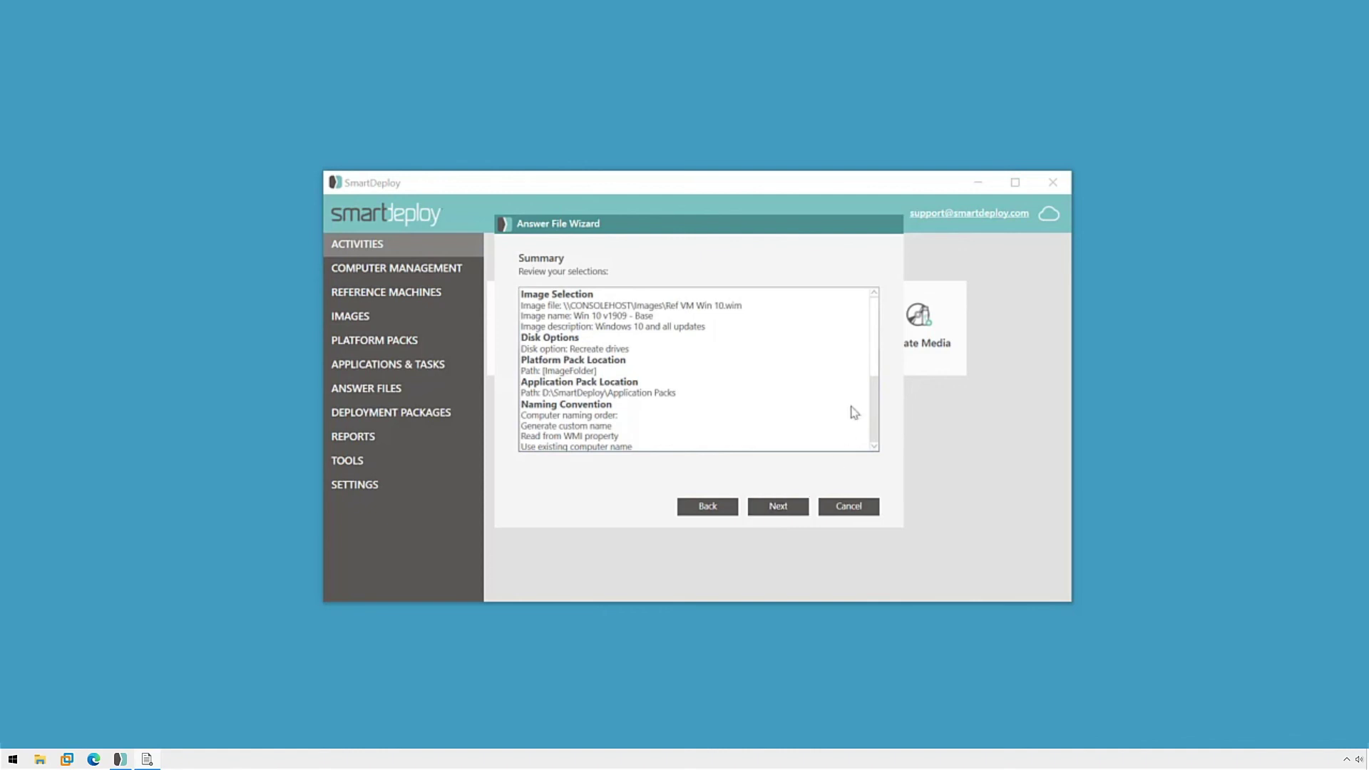
pyautogui.scroll(-2, 866, 317)
pyautogui.scroll(-4, 870, 346)
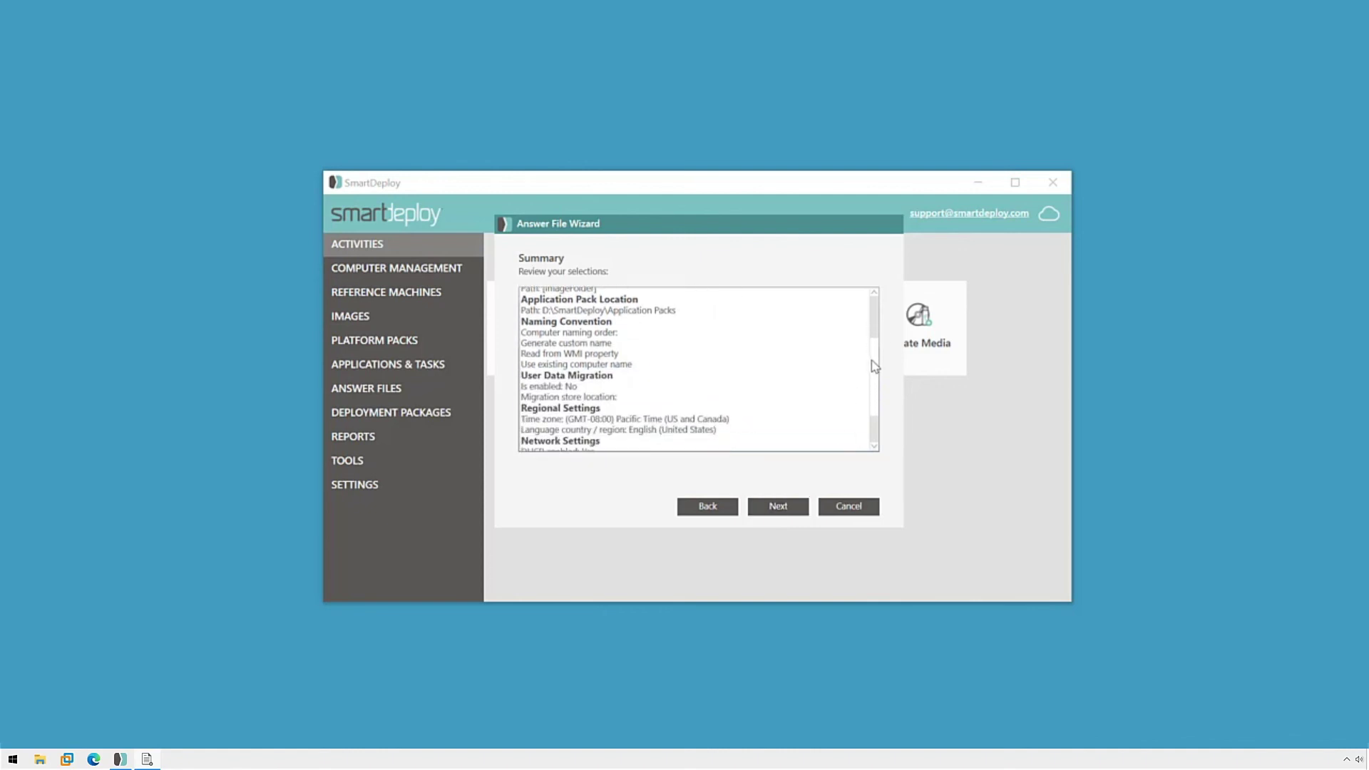
pyautogui.scroll(6, 873, 385)
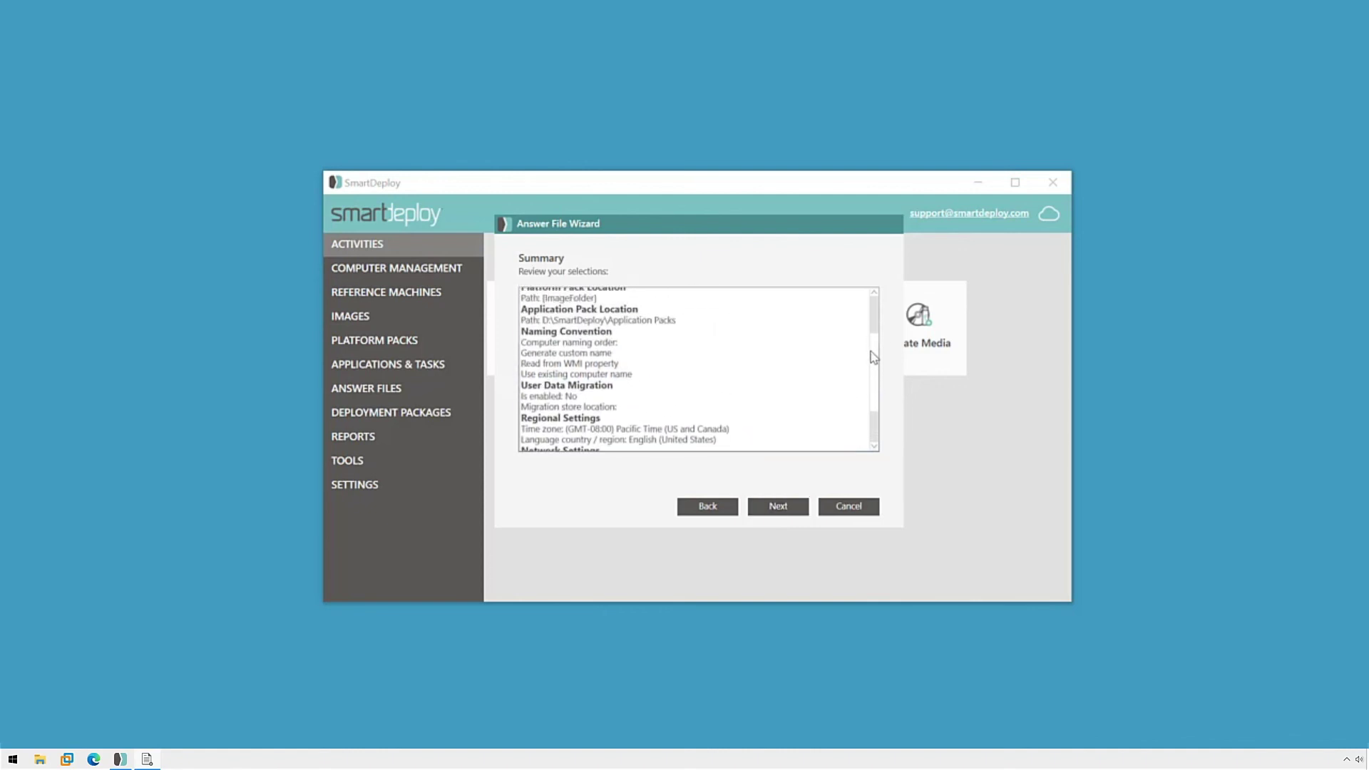
pyautogui.click(788, 508)
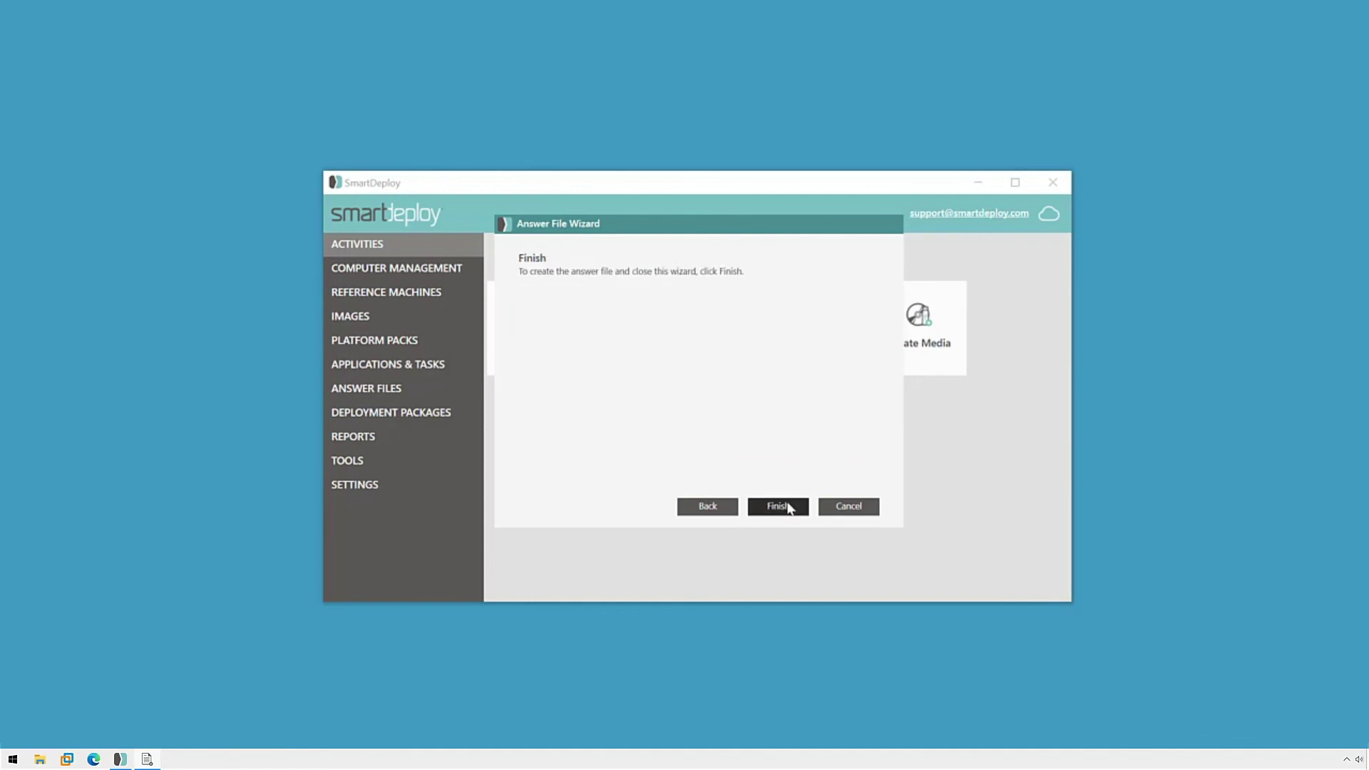
pyautogui.click(784, 506)
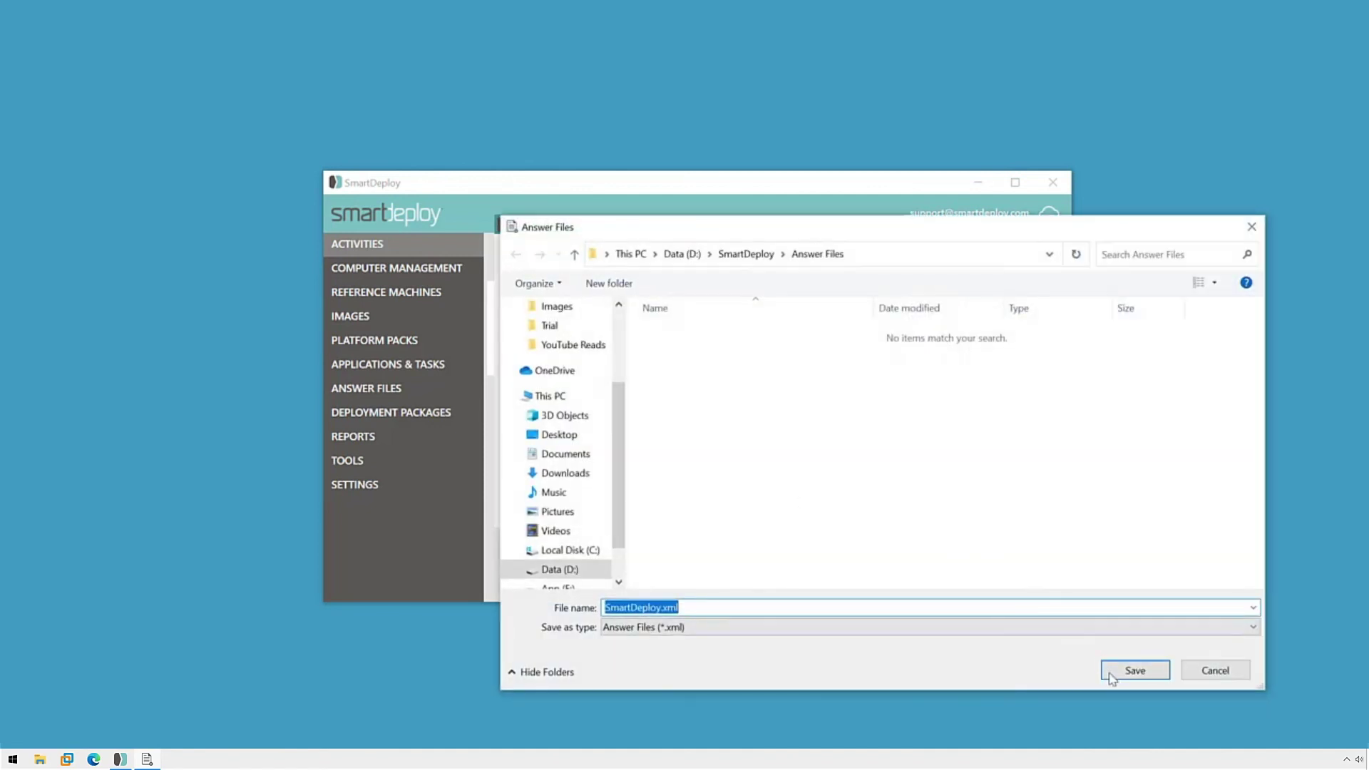
# Step: Save SmartDeploy.xml to D:\SmartDeploy\Answer Files and view it in the Answer Files list
pyautogui.click(1113, 676)
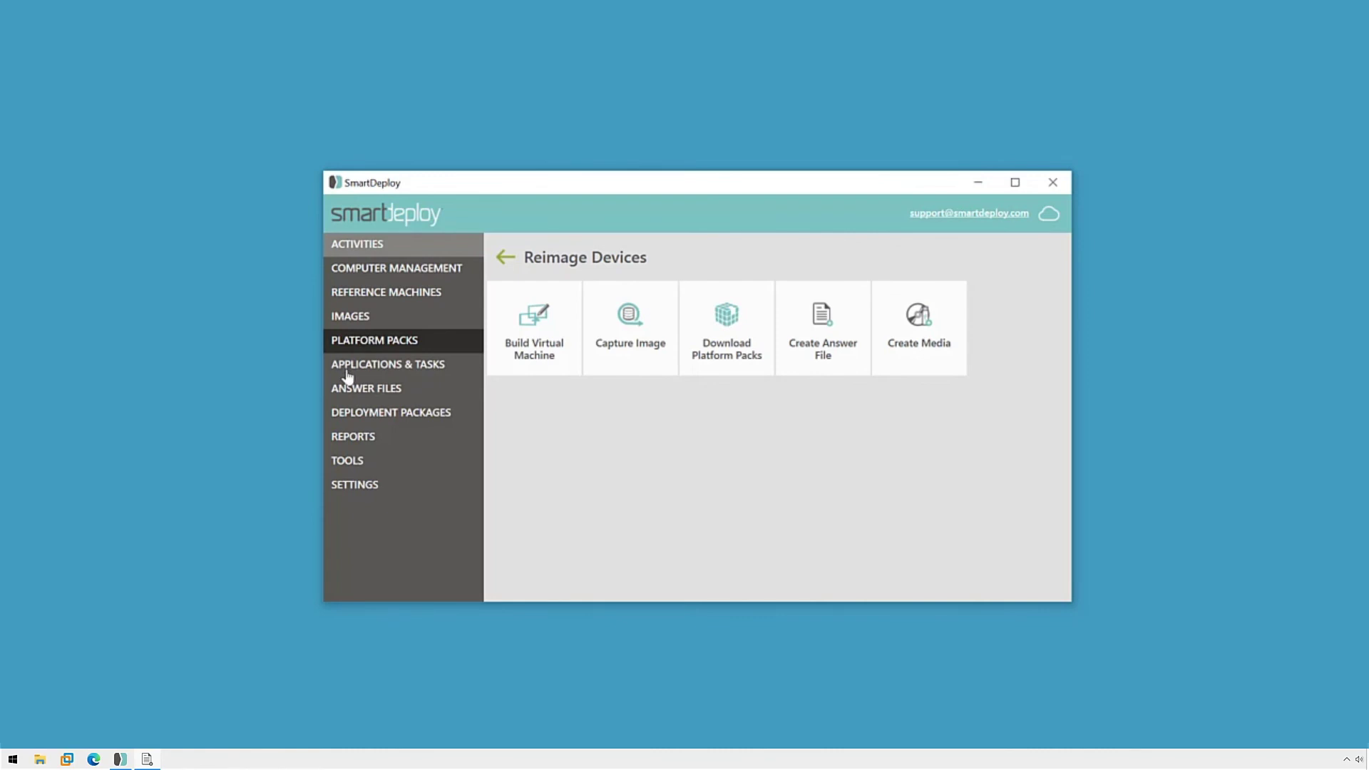
pyautogui.click(365, 394)
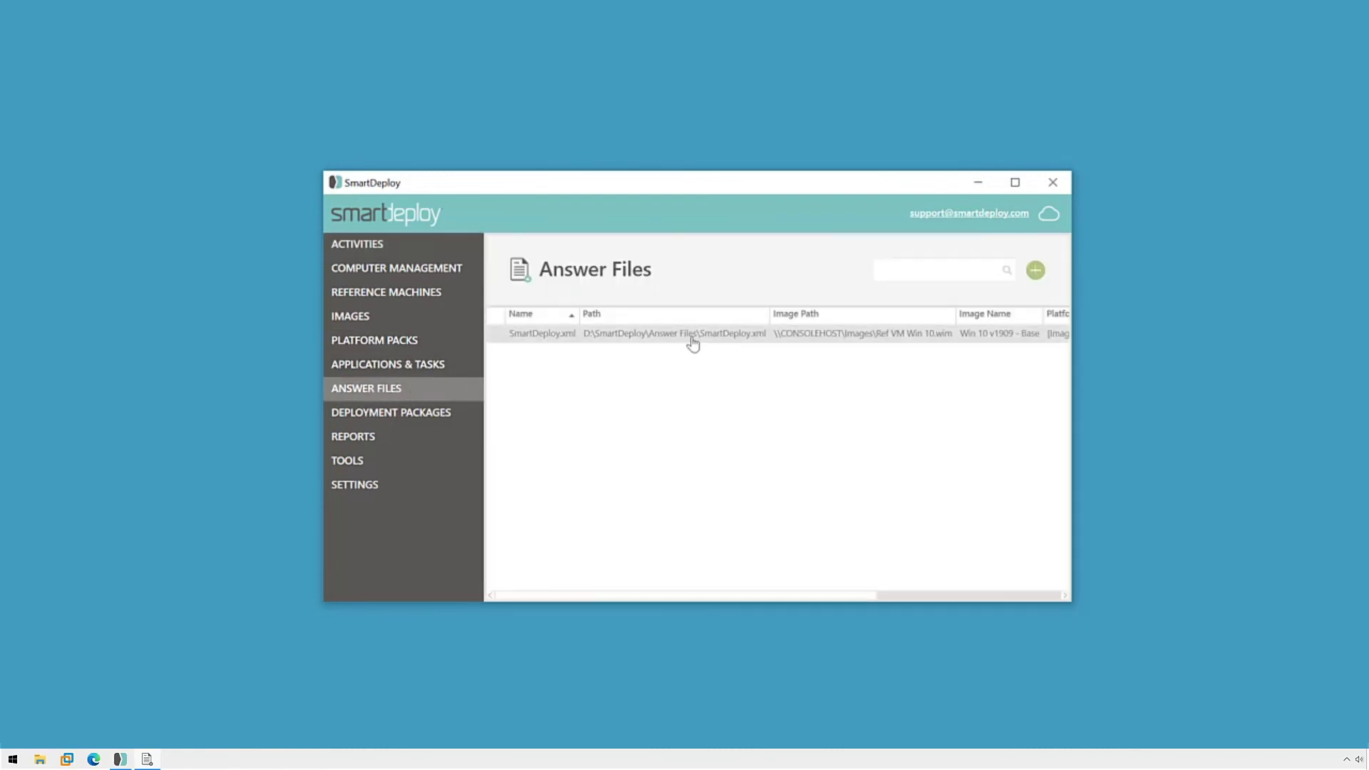